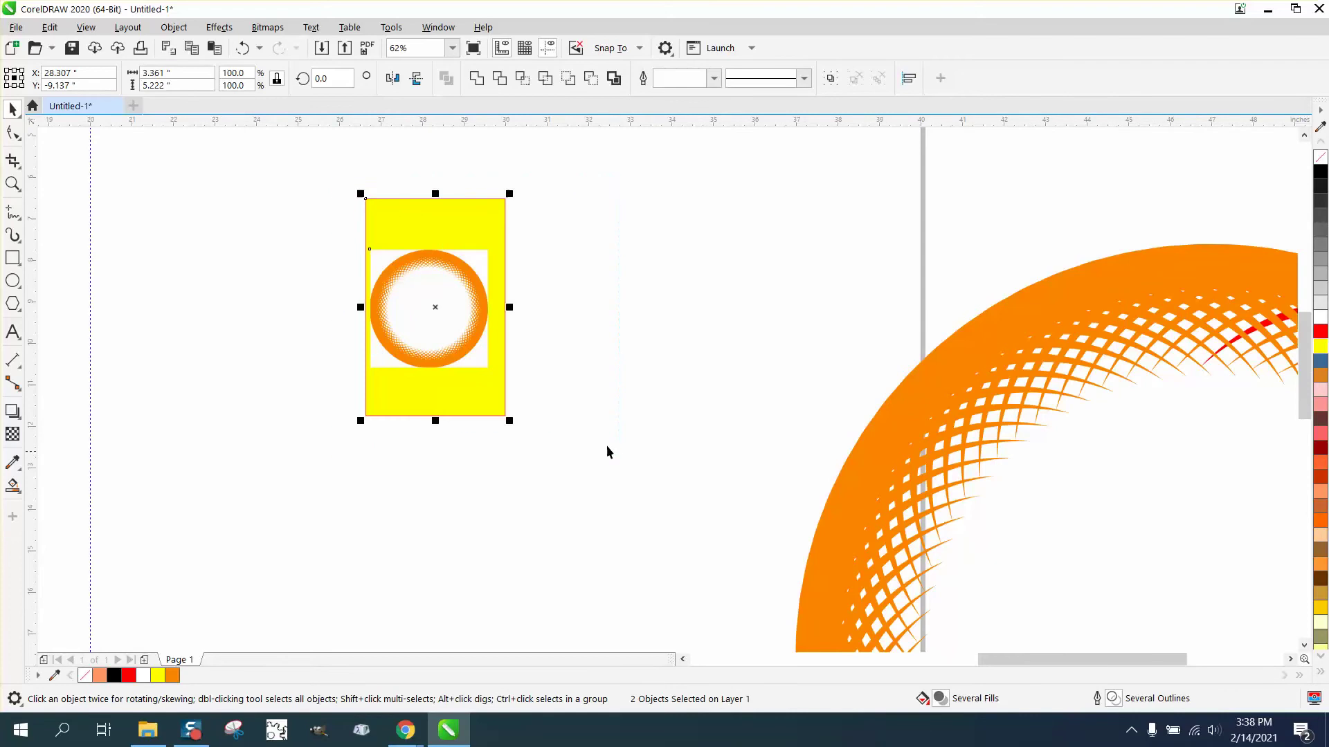
Move the yellow reference card with its small ring off the page, just above the large orange ring
{"action": "scroll", "coordinate": [484, 363], "scroll_direction": "down", "scroll_amount": 2}
{"action": "left_click_drag", "start_coordinate": [467, 345], "coordinate": [810, 252]}
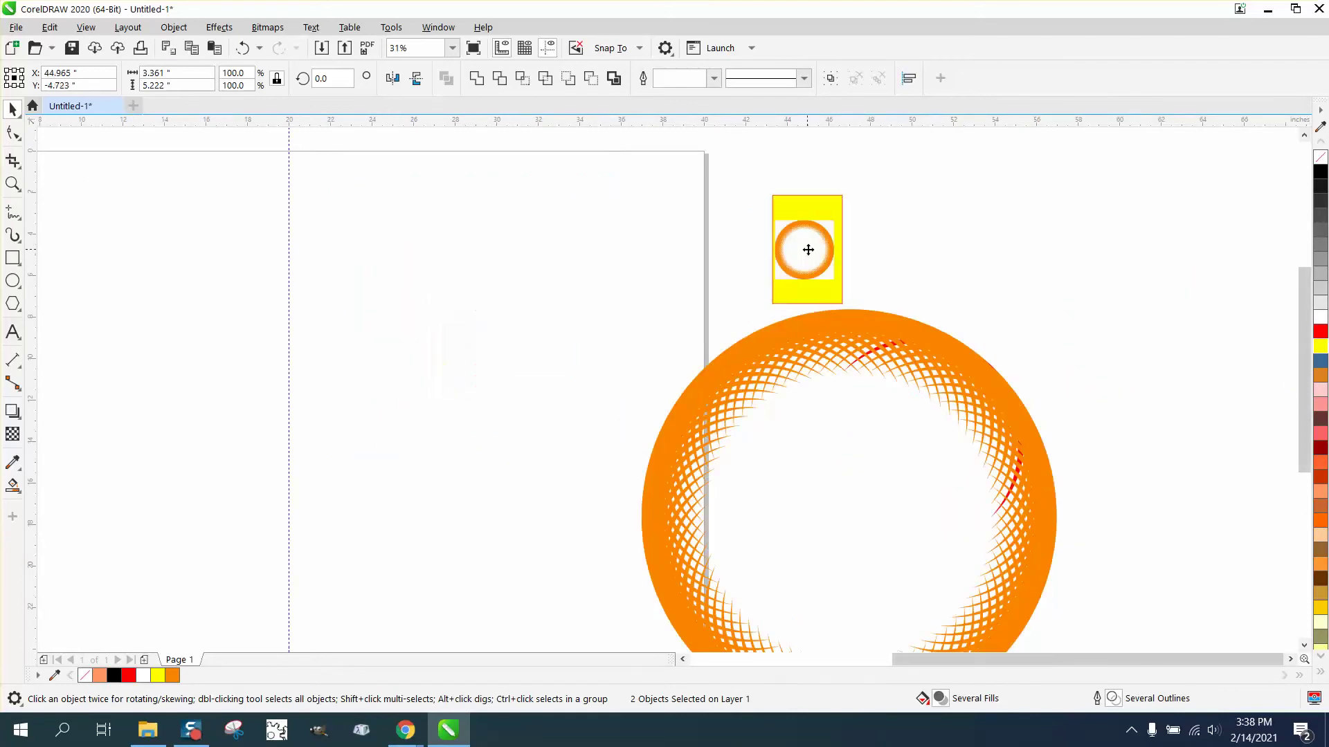
Examine the crossing crescent lattice on the small reference ring and on the large orange ring with its red piece
{"action": "scroll", "coordinate": [1063, 335], "scroll_direction": "down", "scroll_amount": 1}
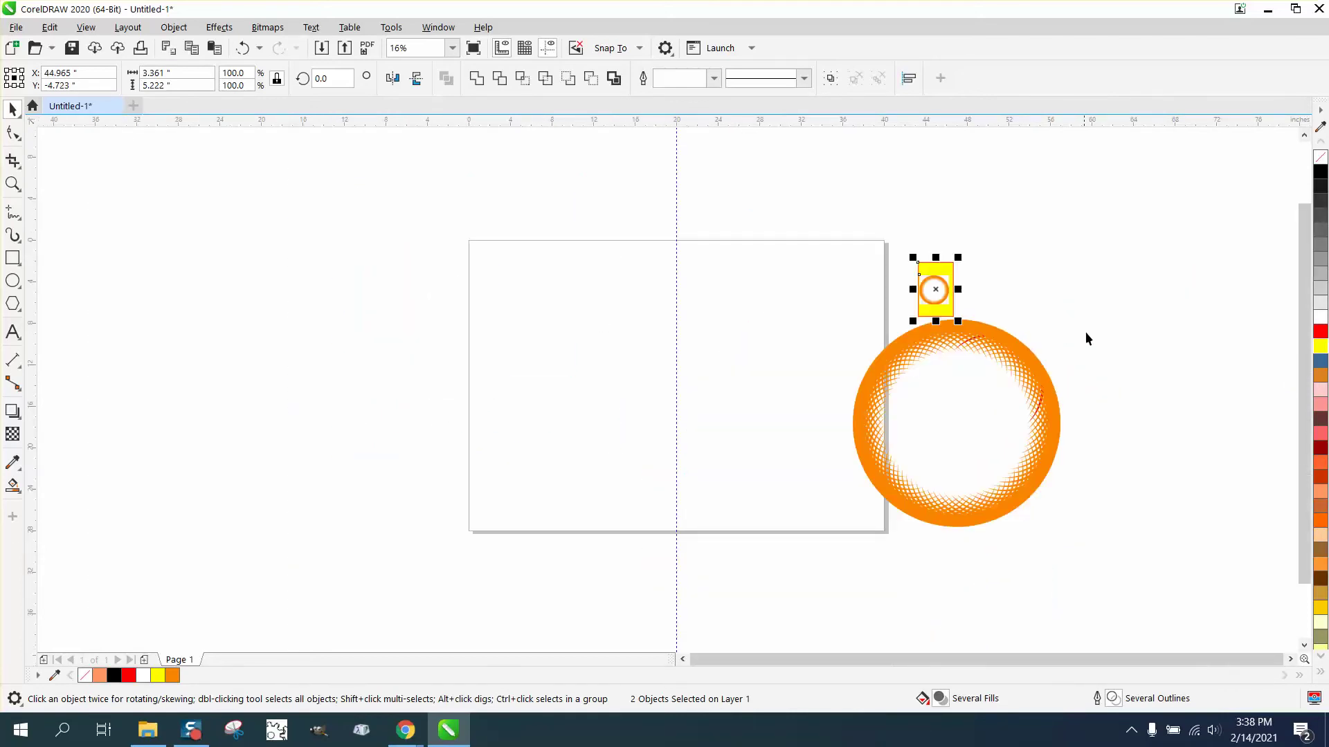
{"action": "left_click", "coordinate": [13, 184]}
{"action": "left_click_drag", "start_coordinate": [952, 313], "coordinate": [952, 313]}
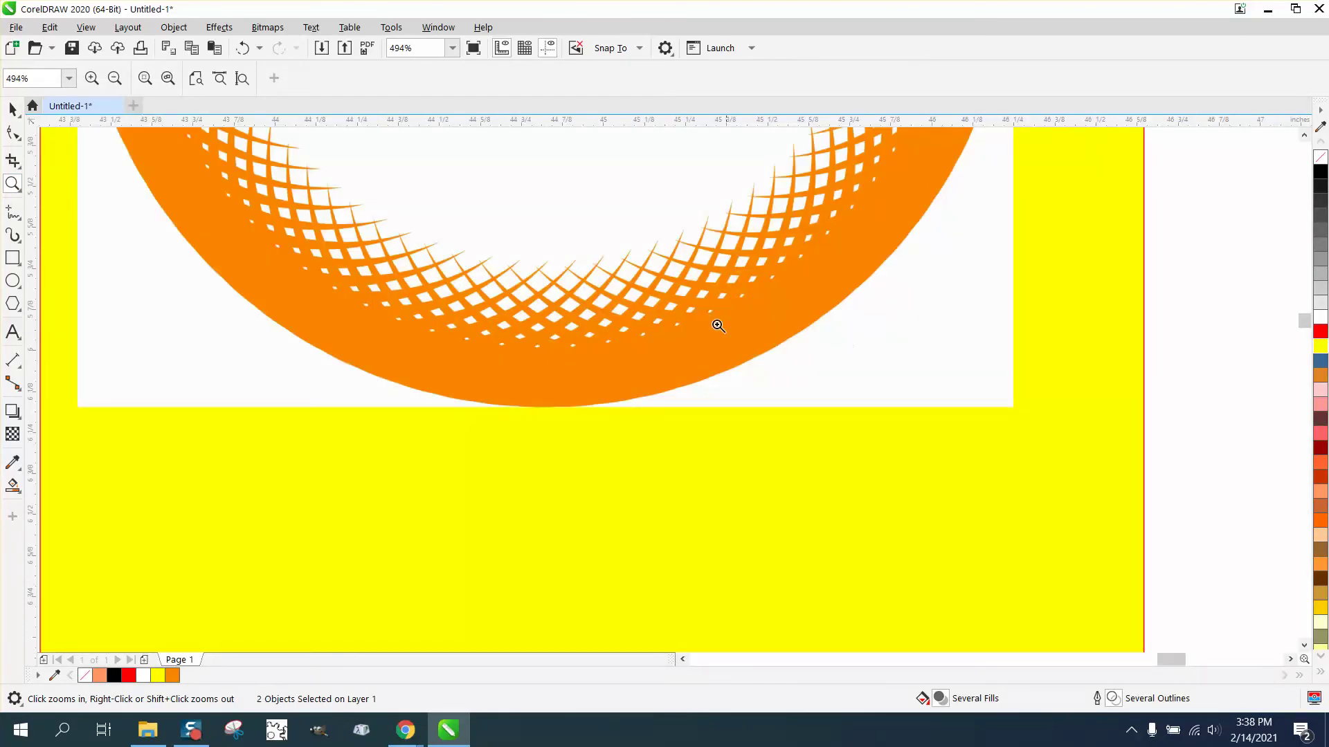
{"action": "left_click_drag", "start_coordinate": [616, 258], "coordinate": [750, 315]}
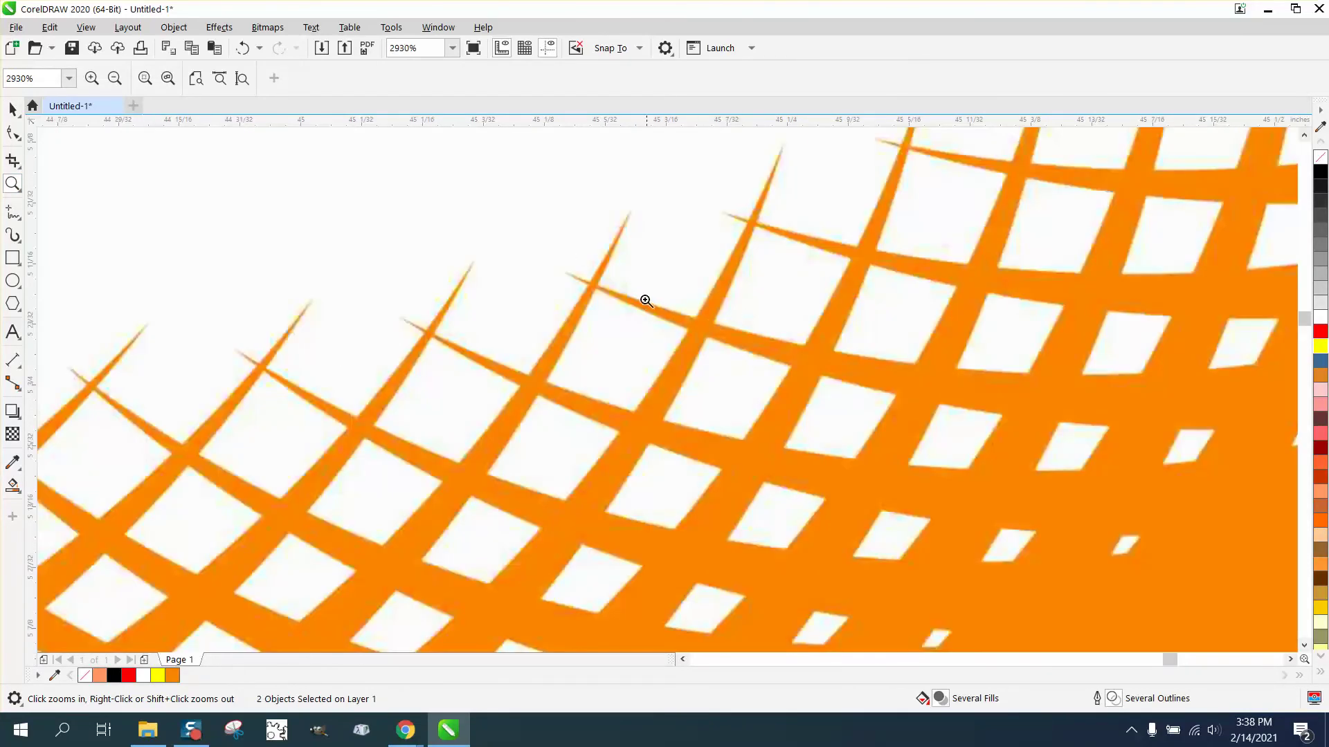
{"action": "scroll", "coordinate": [581, 301], "scroll_direction": "down", "scroll_amount": 4}
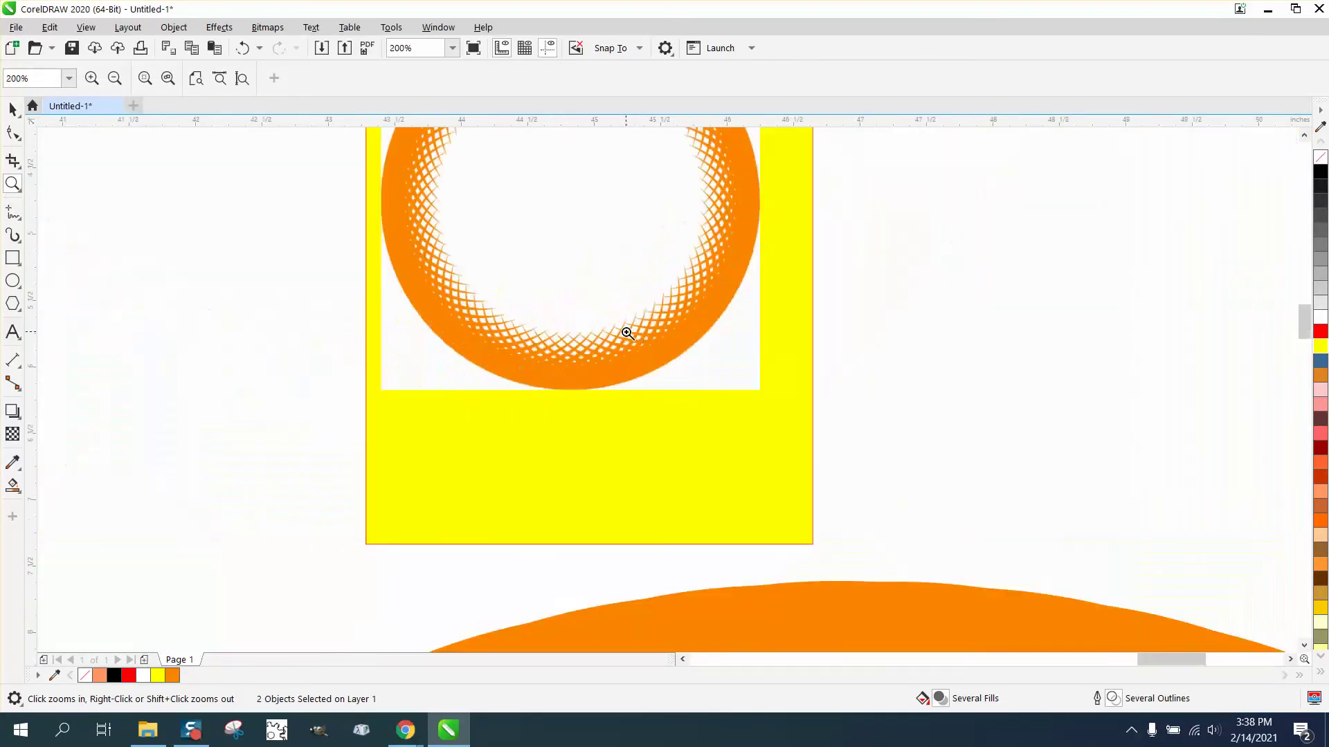
{"action": "scroll", "coordinate": [627, 333], "scroll_direction": "down", "scroll_amount": 2}
{"action": "scroll", "coordinate": [827, 564], "scroll_direction": "up", "scroll_amount": 4}
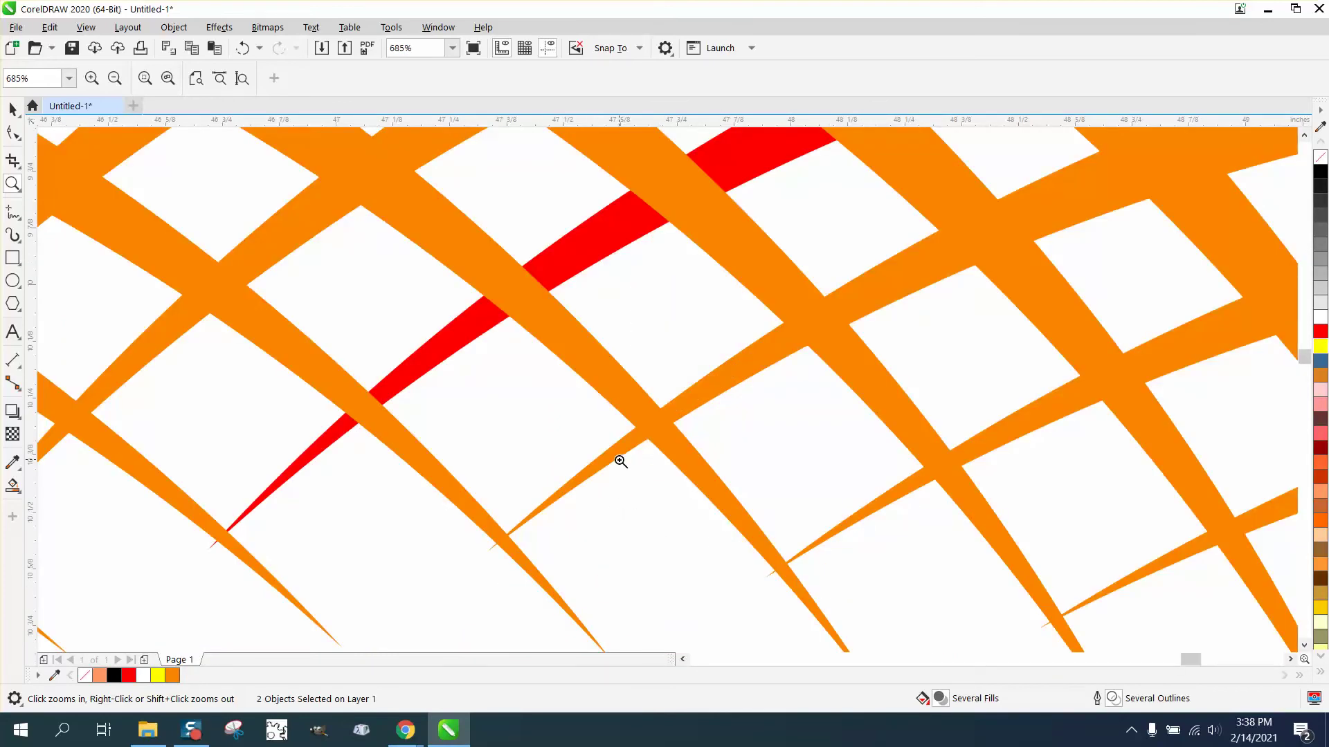
{"action": "scroll", "coordinate": [619, 461], "scroll_direction": "down", "scroll_amount": 2}
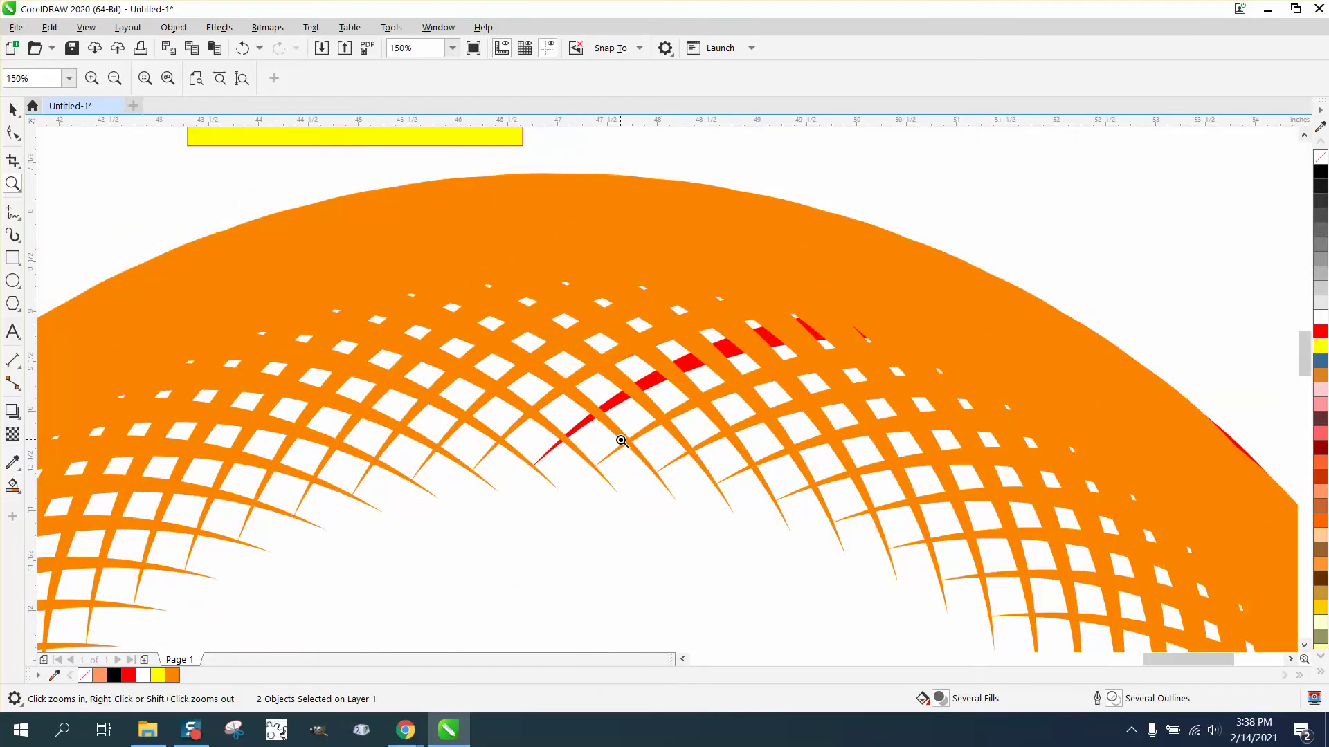
{"action": "scroll", "coordinate": [572, 447], "scroll_direction": "down", "scroll_amount": 1}
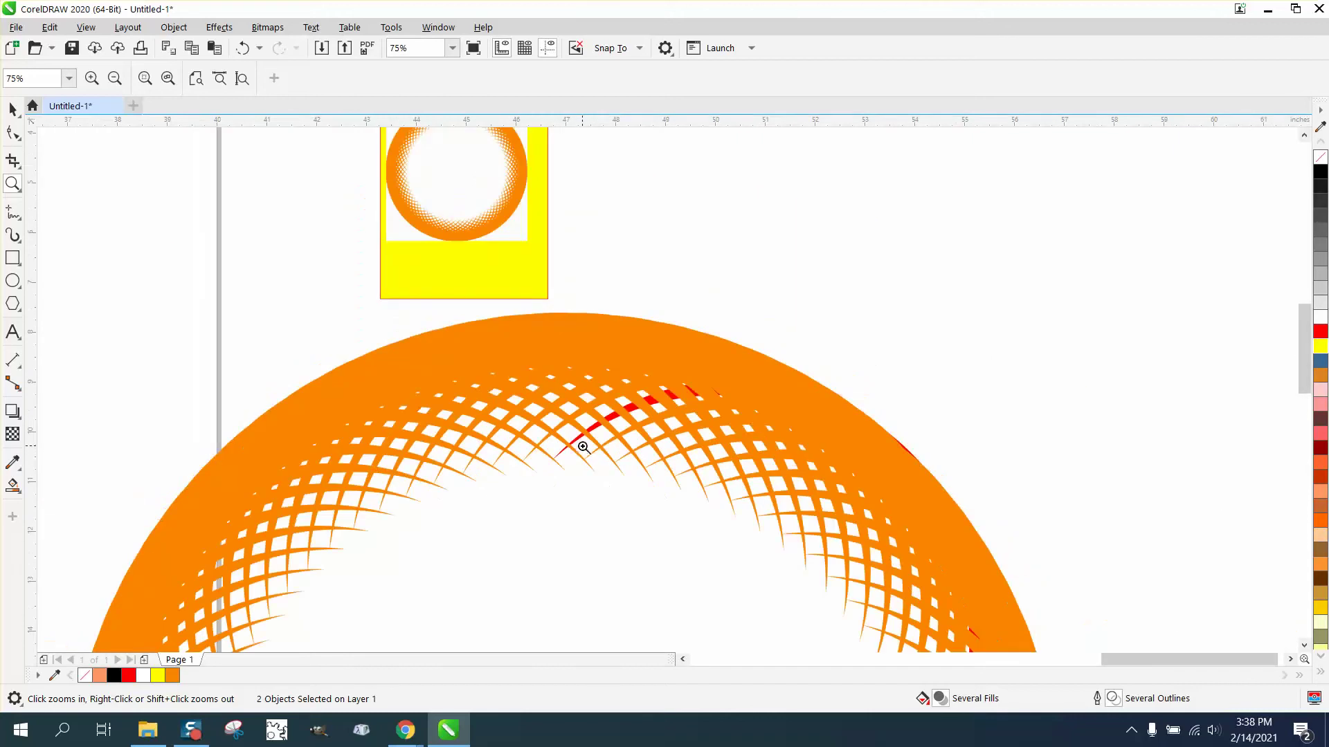
{"action": "scroll", "coordinate": [584, 447], "scroll_direction": "down", "scroll_amount": 2}
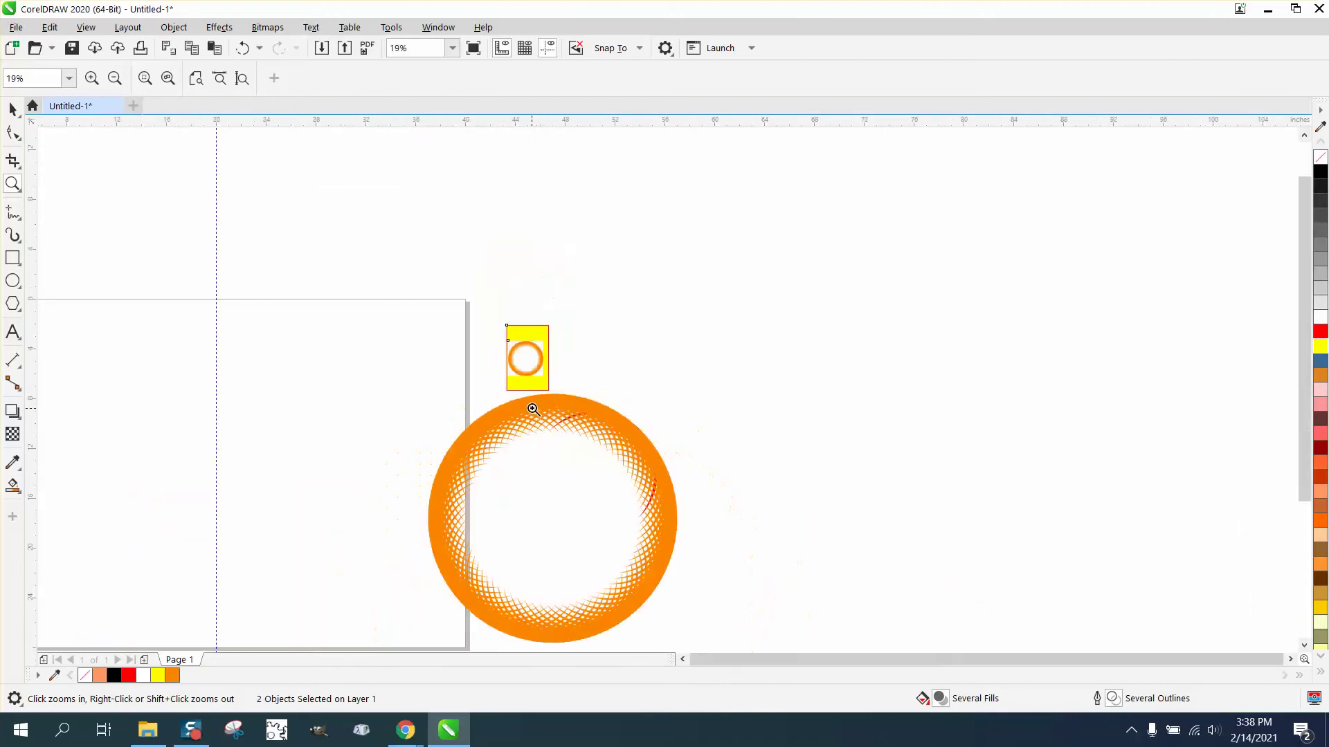
Draw a circle 10 inches in diameter, centred on the page
{"action": "left_click", "coordinate": [13, 280]}
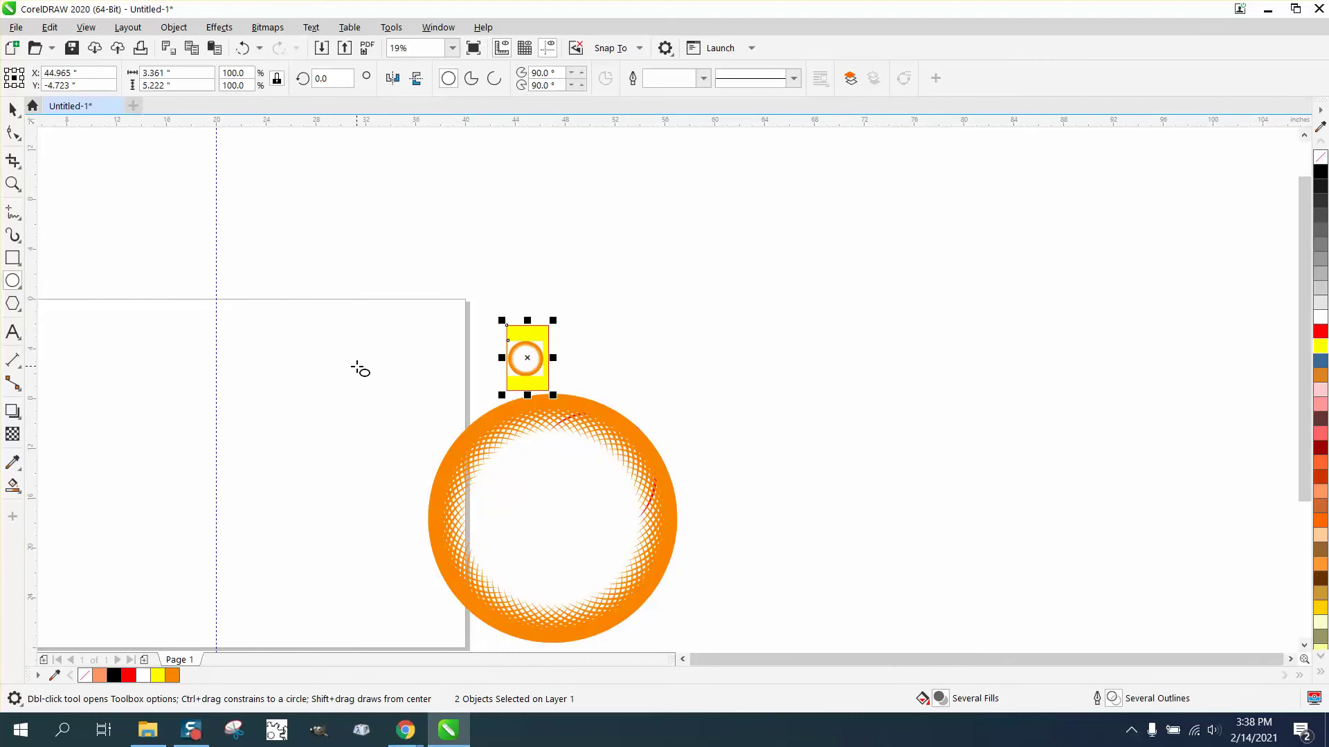
{"action": "left_click_drag", "start_coordinate": [357, 368], "coordinate": [204, 520]}
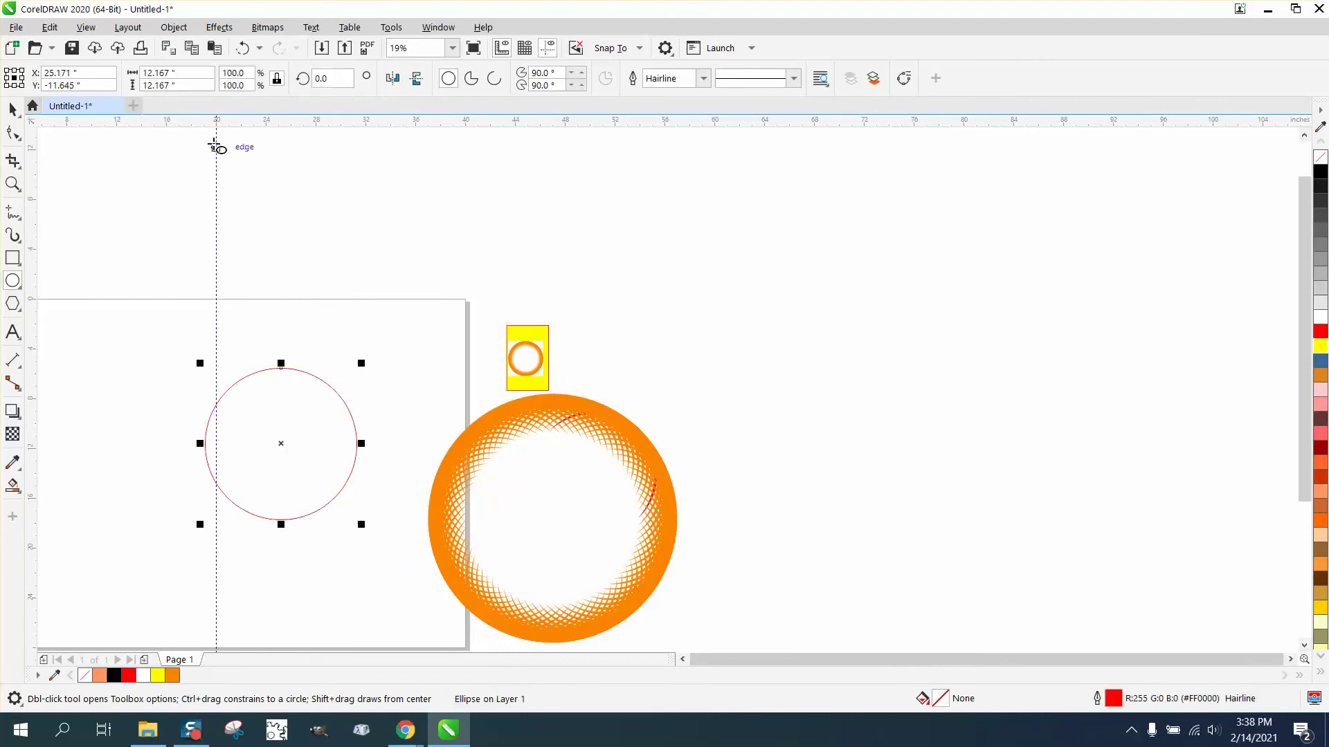
{"action": "left_click_drag", "start_coordinate": [177, 73], "coordinate": [142, 72]}
{"action": "type", "text": "10"}
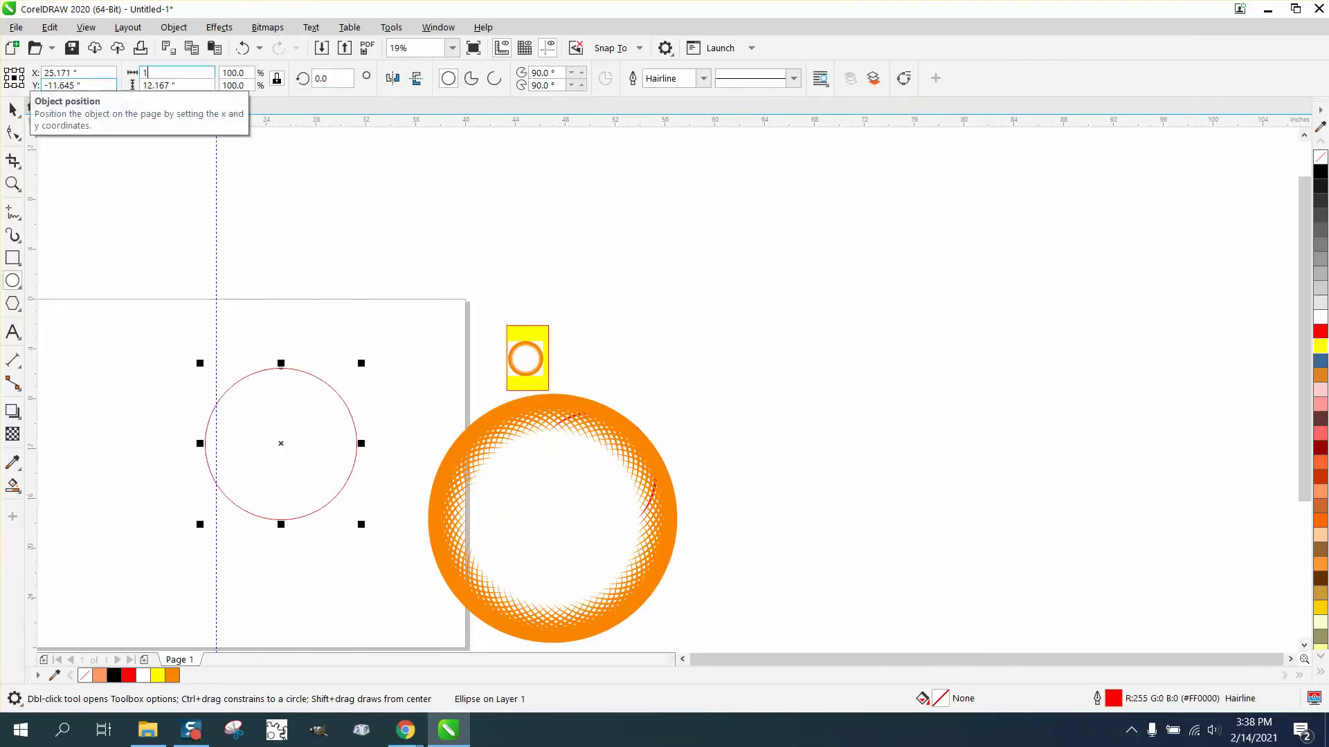
{"action": "key", "text": "Return"}
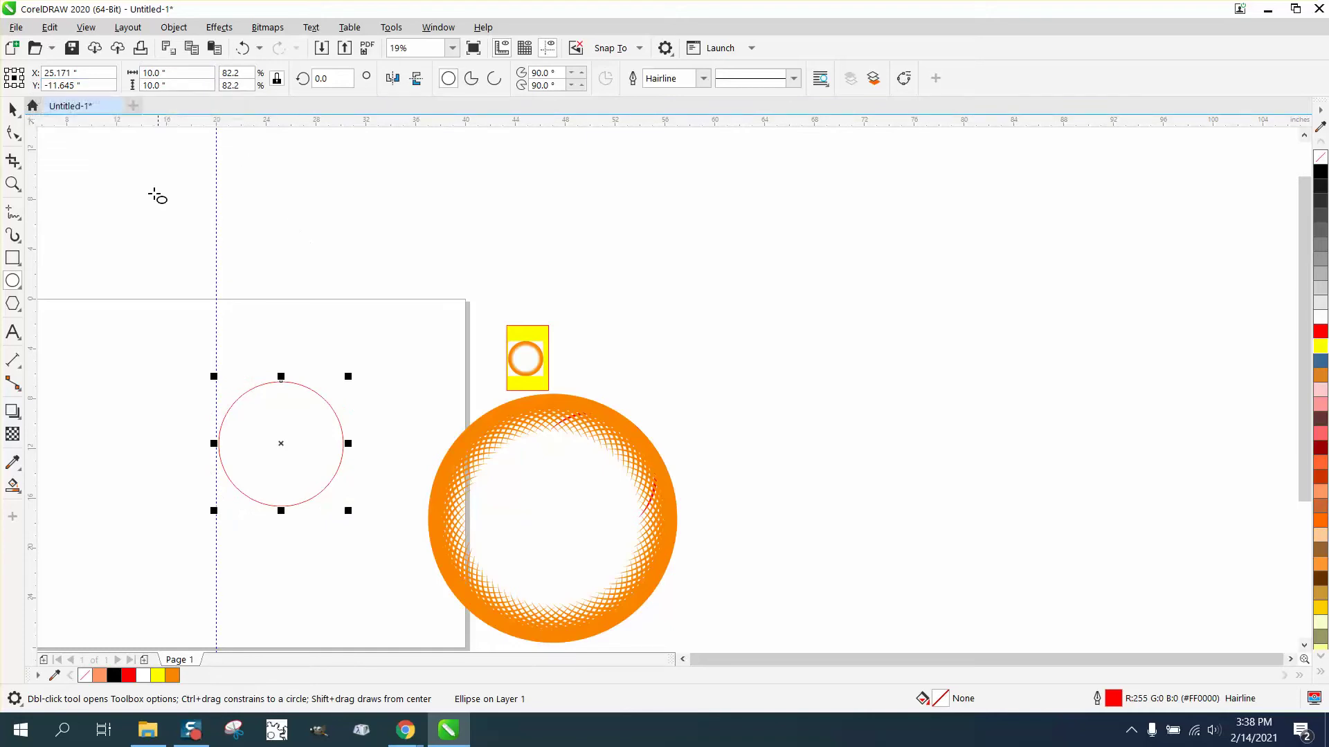
{"action": "left_click", "coordinate": [12, 109]}
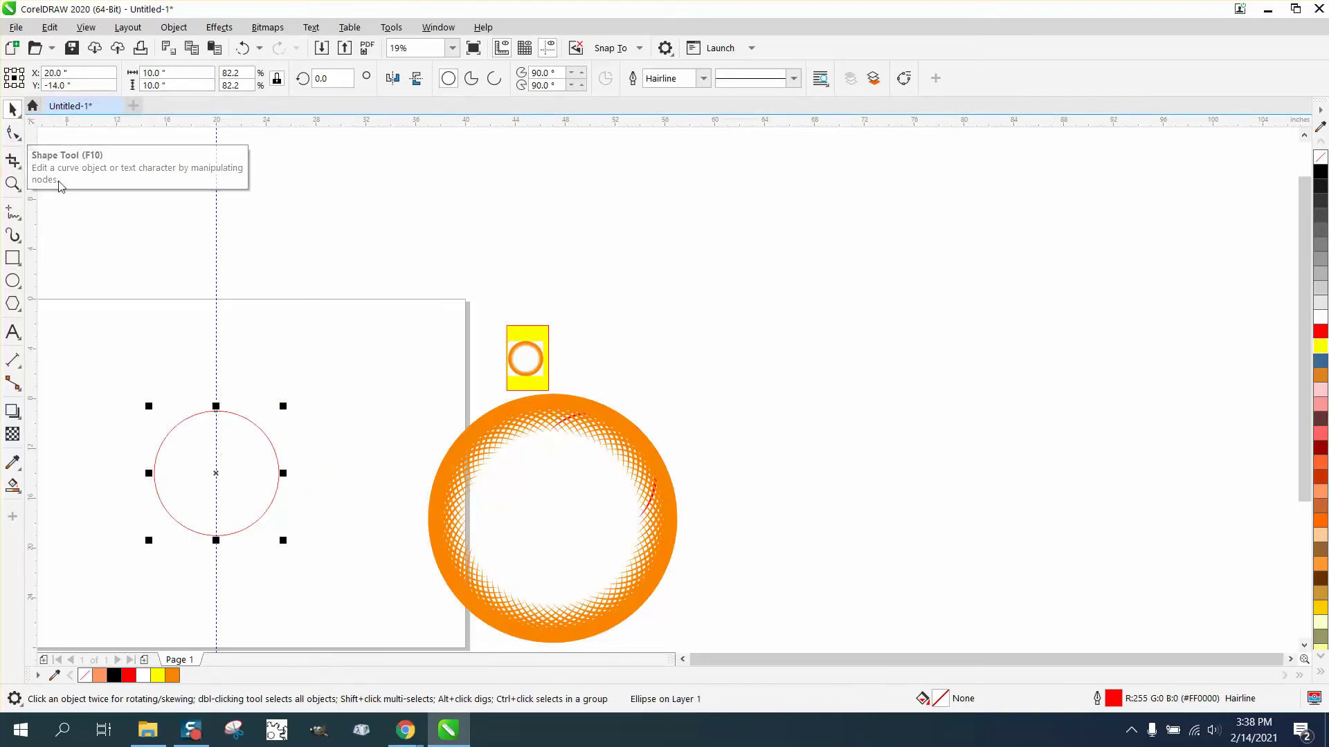
Duplicate the circle with the copy shifted 0.3 inches straight down from the original
{"action": "left_click", "coordinate": [13, 184]}
{"action": "left_click_drag", "start_coordinate": [112, 387], "coordinate": [373, 546]}
{"action": "left_click", "coordinate": [13, 109]}
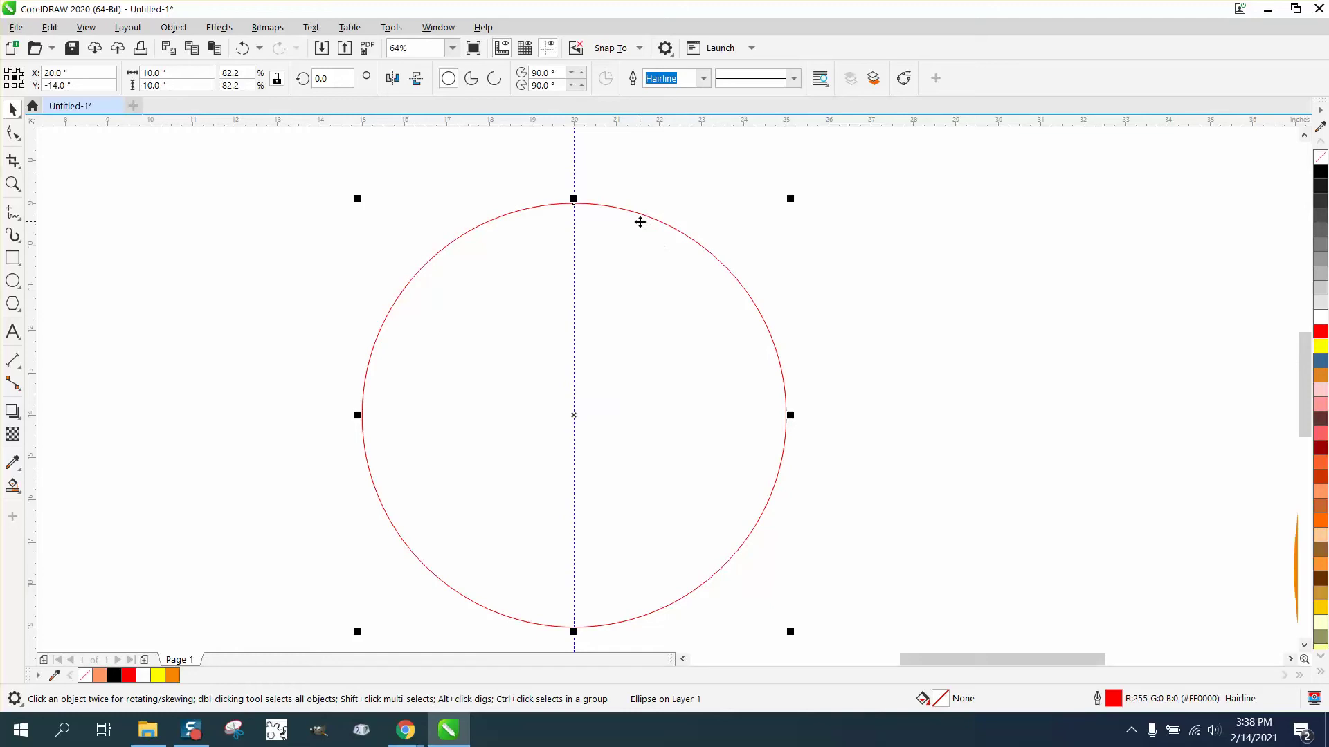
{"action": "left_click_drag", "start_coordinate": [640, 221], "coordinate": [640, 227]}
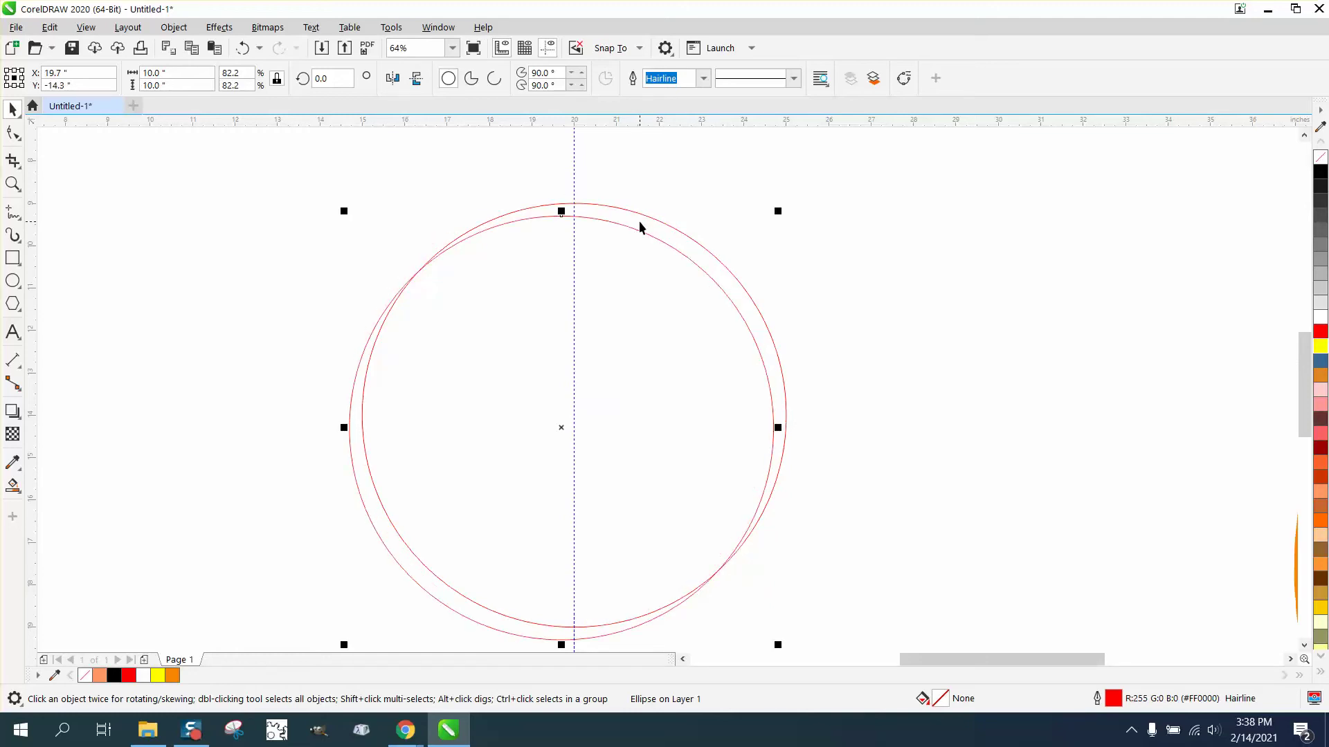
{"action": "key", "text": "ctrl+z"}
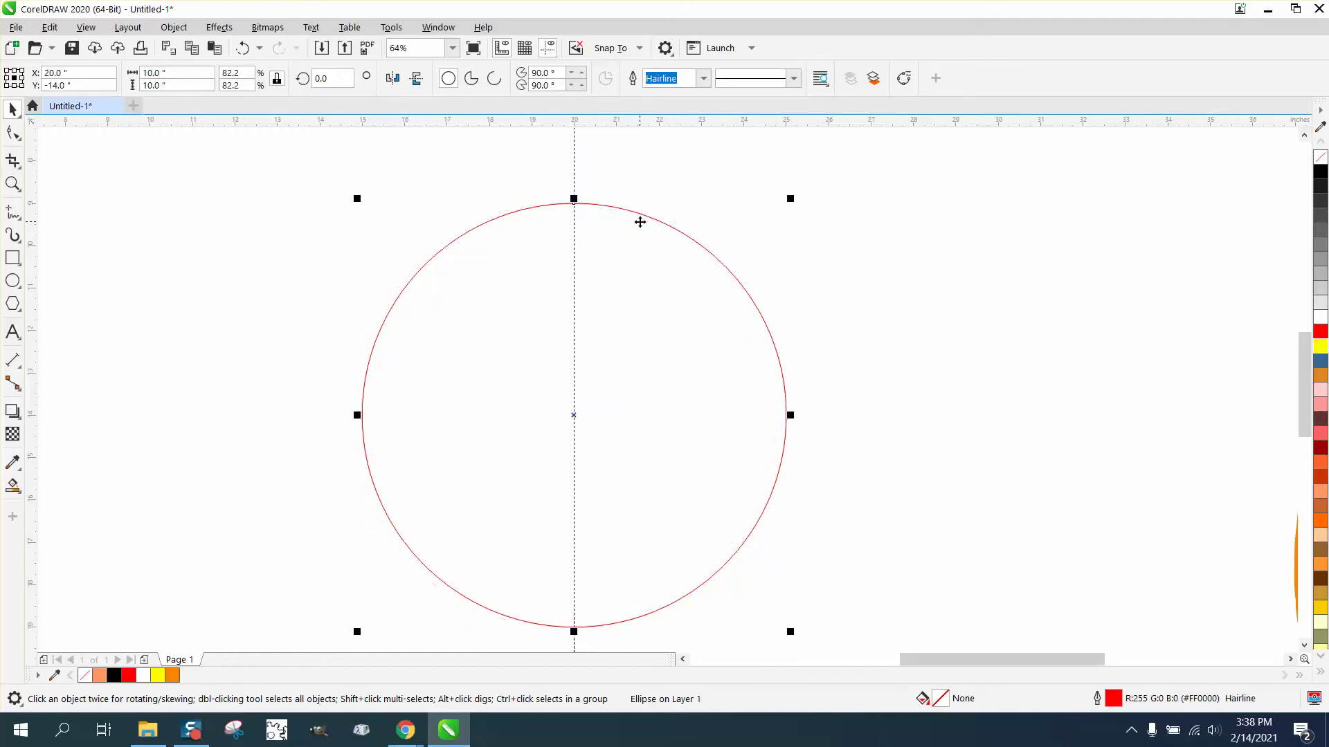
{"action": "left_click_drag", "start_coordinate": [640, 222], "coordinate": [640, 227]}
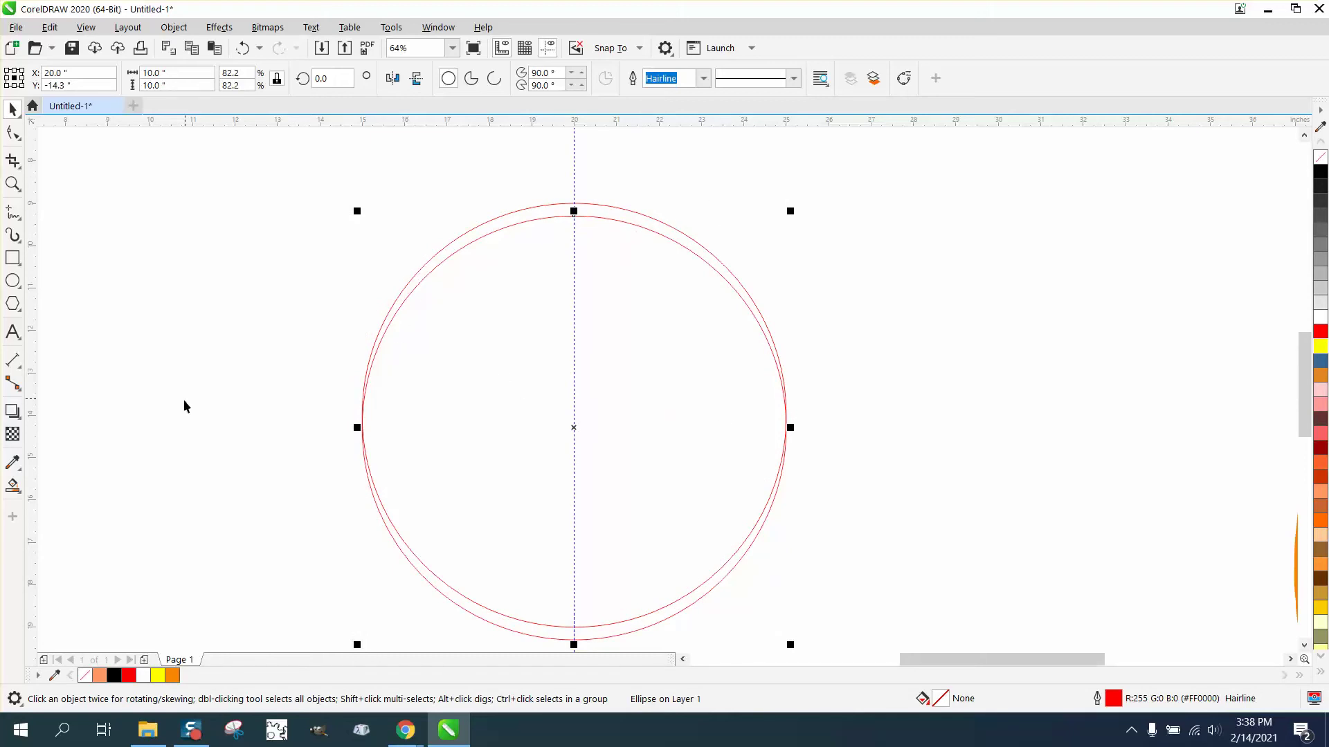
Try to sample a fill colour for the Smart Fill tool from the drawing area
{"action": "left_click", "coordinate": [13, 485]}
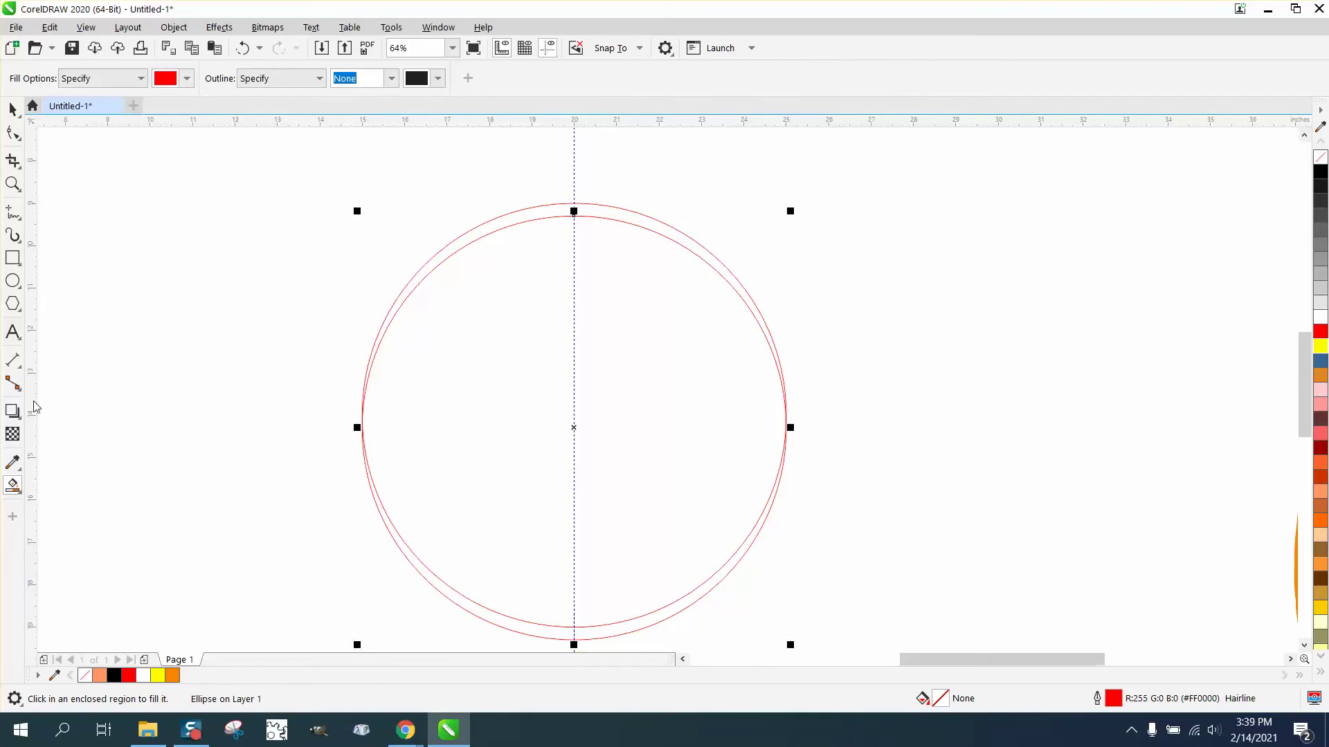
{"action": "left_click", "coordinate": [186, 78]}
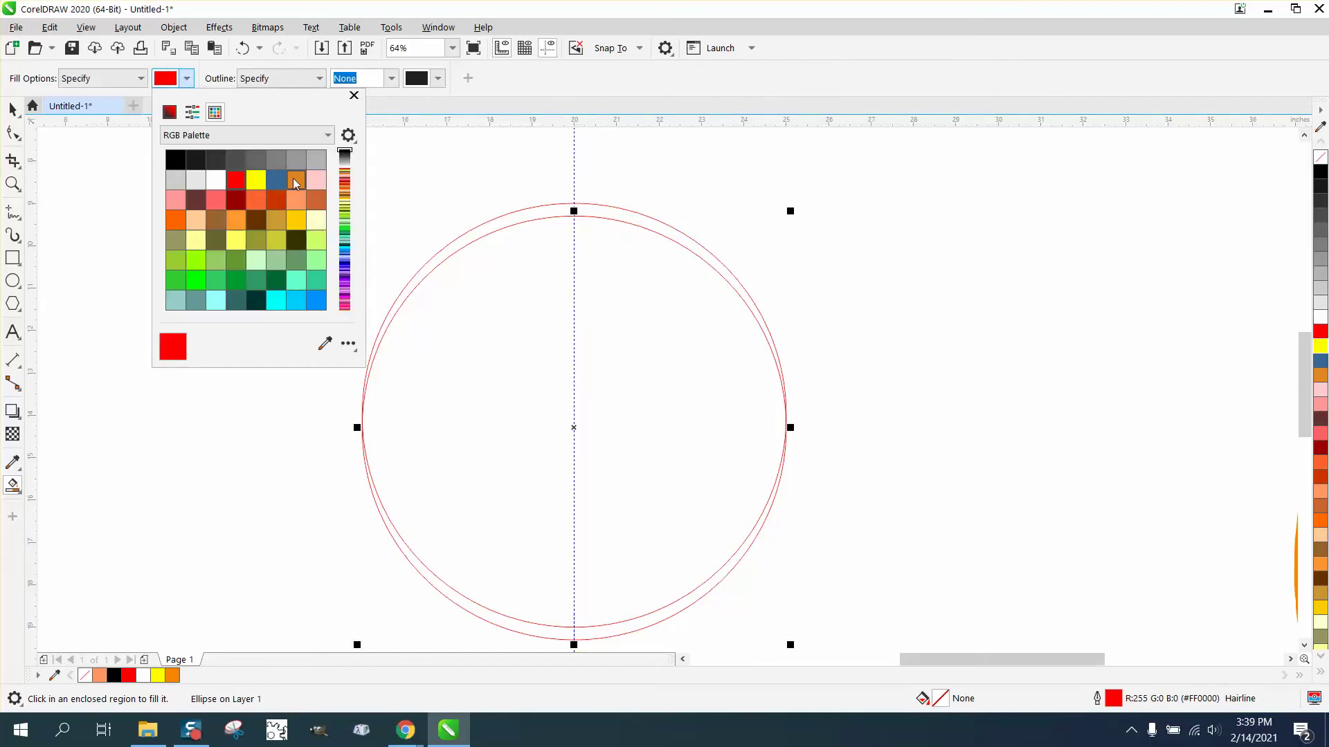
{"action": "left_click", "coordinate": [324, 343]}
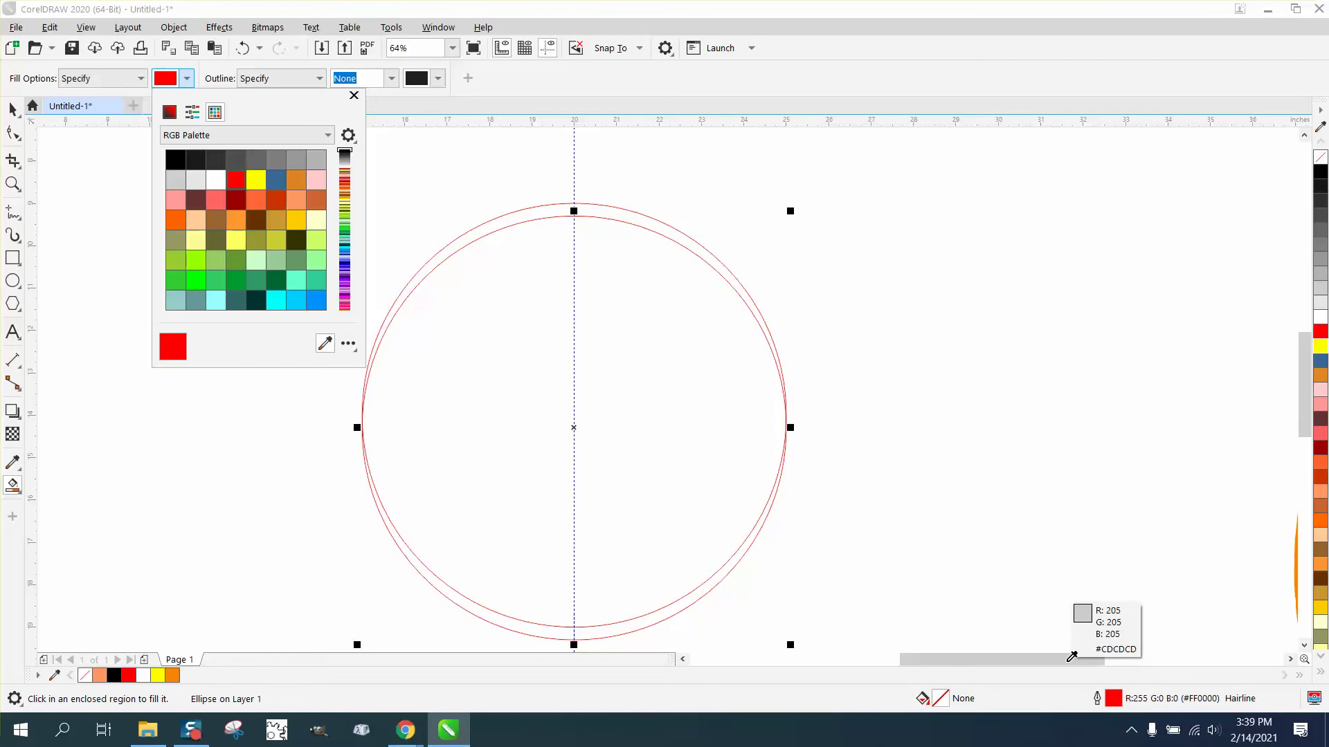
{"action": "left_click", "coordinate": [942, 562]}
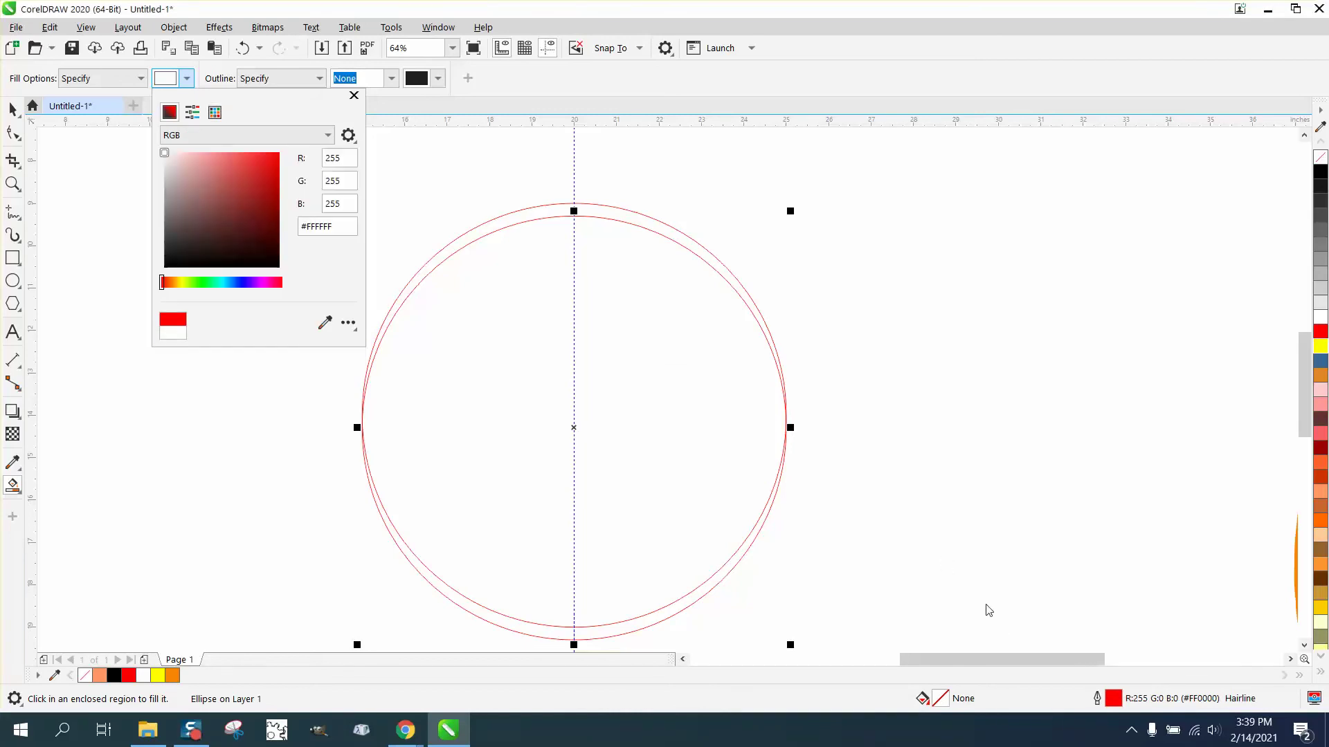
Move the yellow reference card with its small ring onto the page beside the two overlapping circles
{"action": "left_click_drag", "start_coordinate": [1045, 663], "coordinate": [1167, 650]}
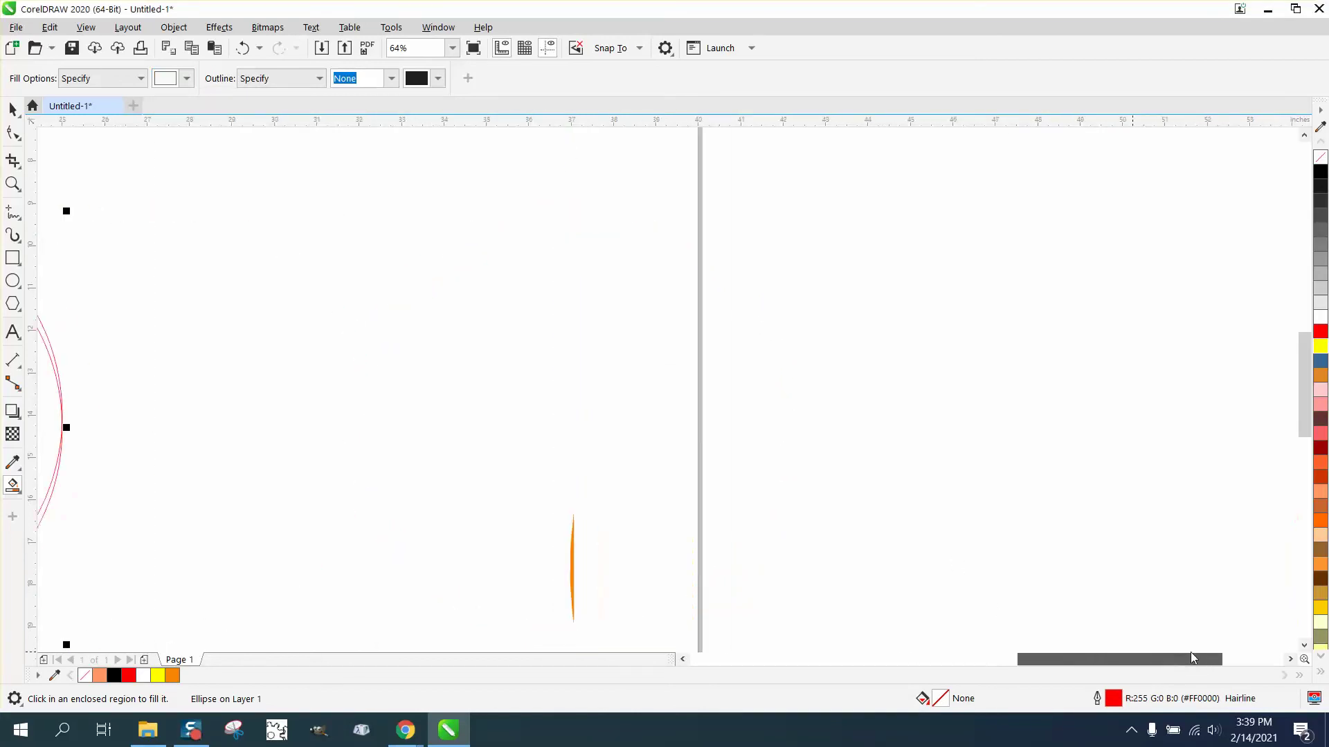
{"action": "scroll", "coordinate": [1001, 571], "scroll_direction": "down", "scroll_amount": 2}
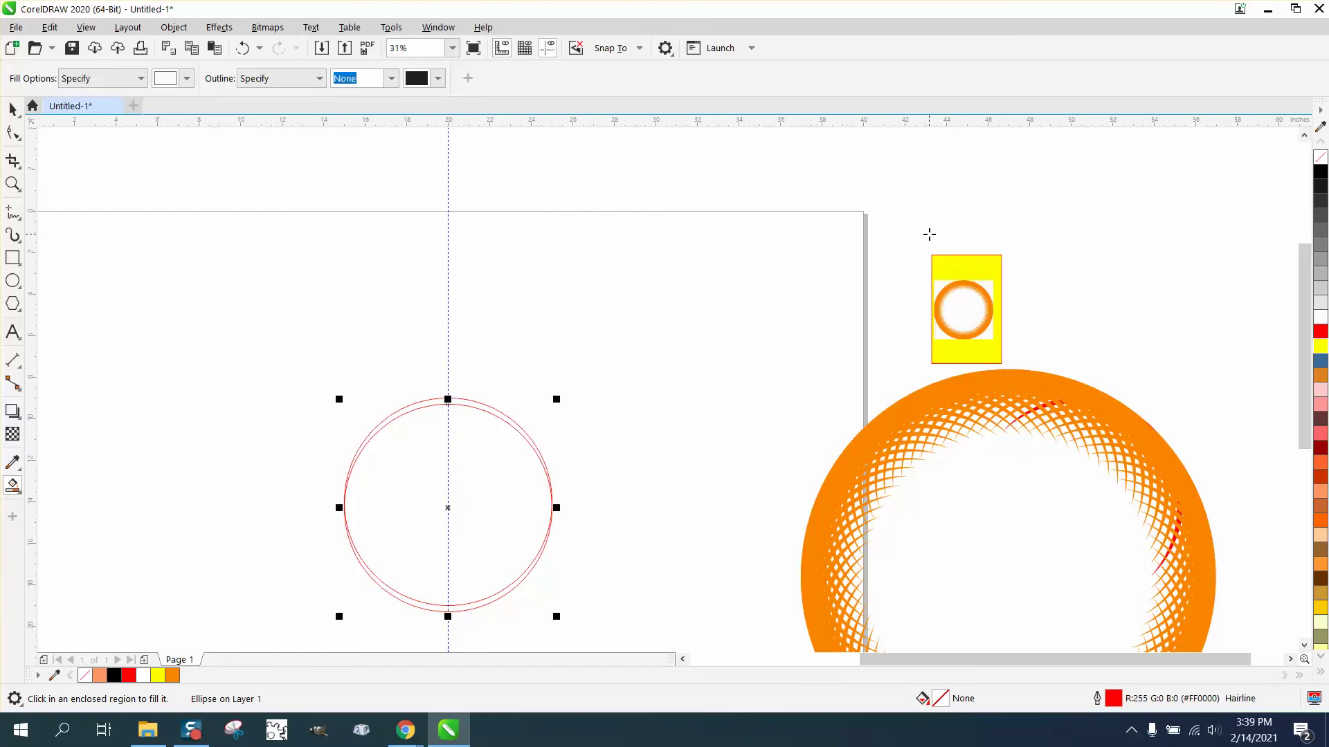
{"action": "left_click", "coordinate": [12, 109]}
{"action": "left_click_drag", "start_coordinate": [898, 241], "coordinate": [1009, 369]}
{"action": "left_click_drag", "start_coordinate": [967, 307], "coordinate": [619, 447]}
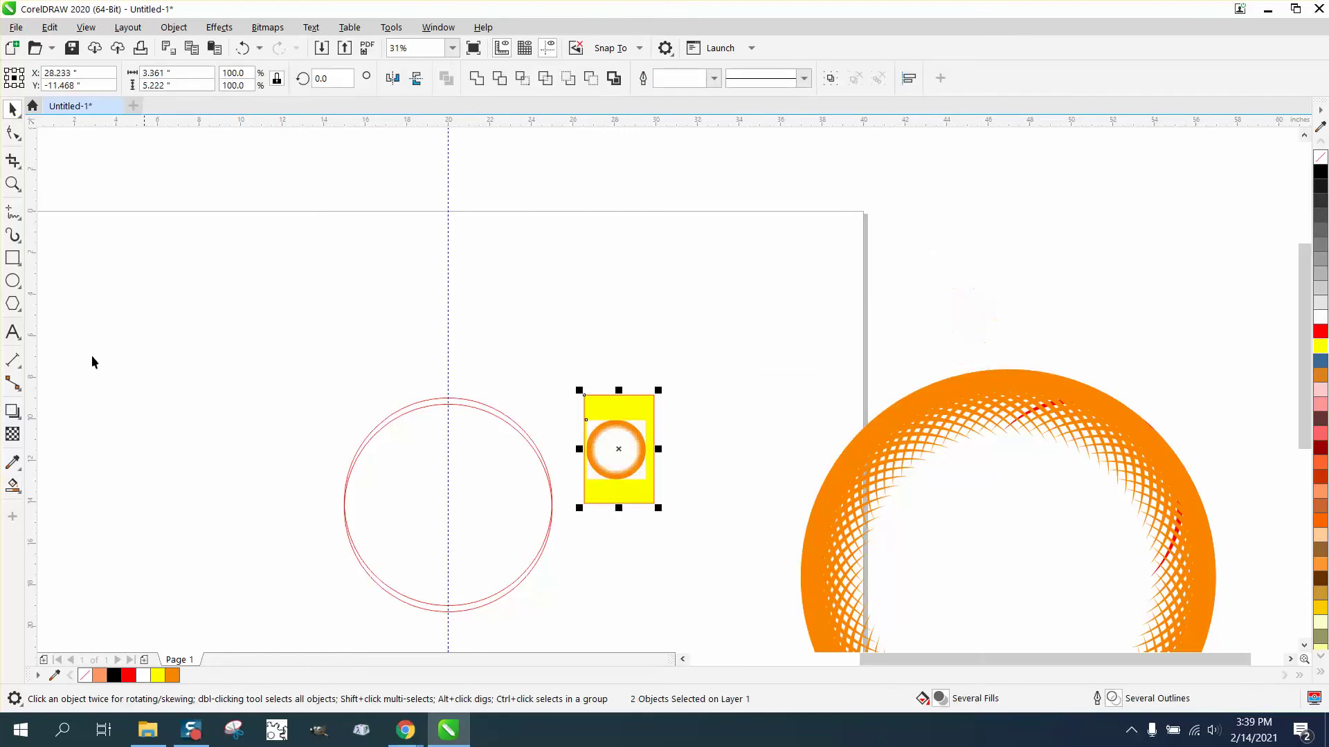
Smart Fill the upper crescent between the two circles with the orange #FB8501 sampled from the small reference ring, without an outline
{"action": "left_click", "coordinate": [13, 183]}
{"action": "left_click_drag", "start_coordinate": [301, 348], "coordinate": [892, 626]}
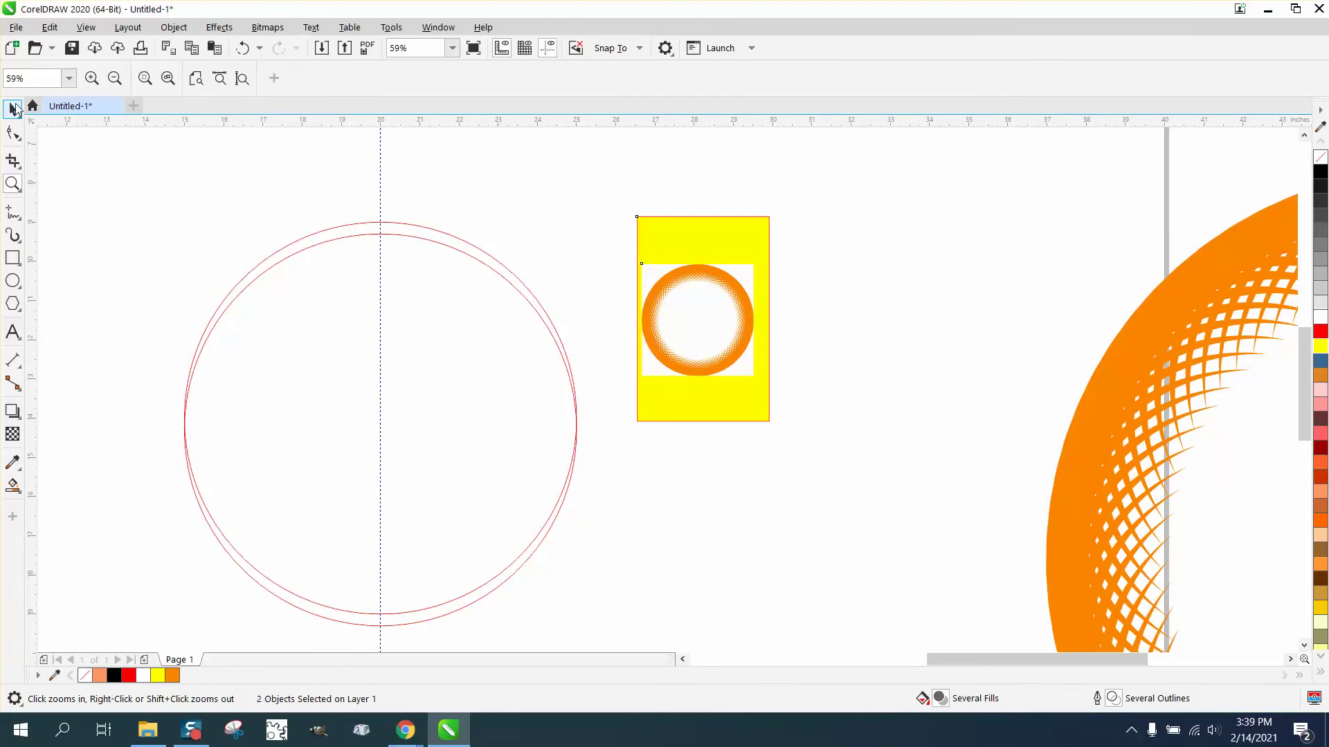
{"action": "left_click", "coordinate": [13, 487]}
{"action": "left_click", "coordinate": [141, 78]}
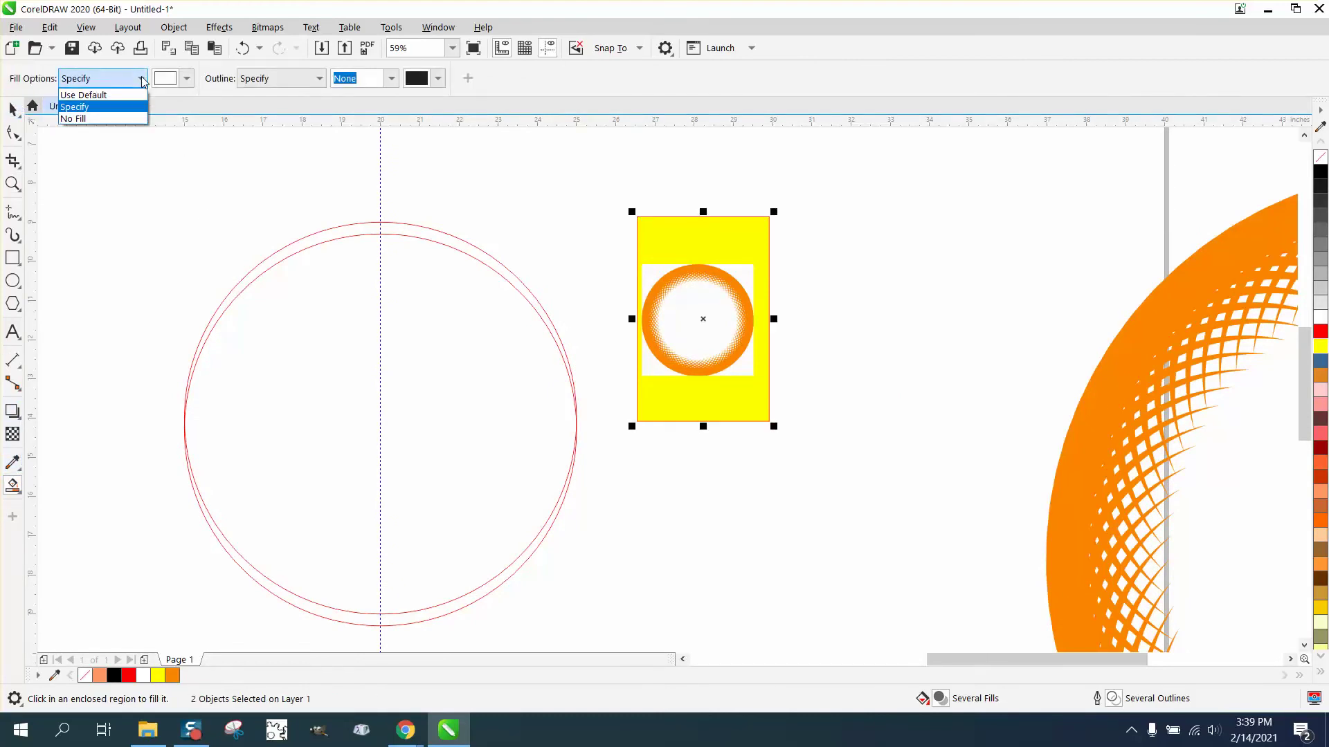
{"action": "left_click", "coordinate": [141, 78]}
{"action": "left_click", "coordinate": [143, 80]}
{"action": "left_click", "coordinate": [143, 80]}
{"action": "left_click", "coordinate": [186, 78]}
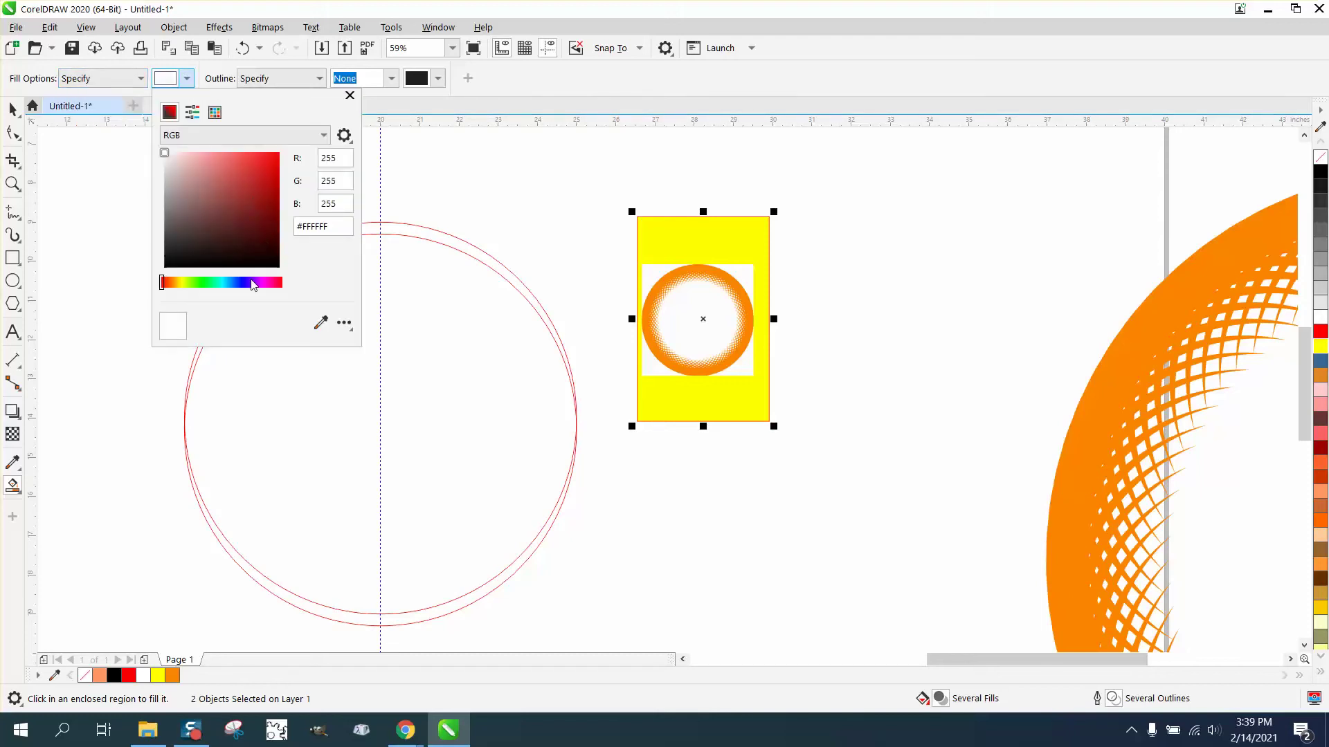
{"action": "left_click", "coordinate": [321, 322]}
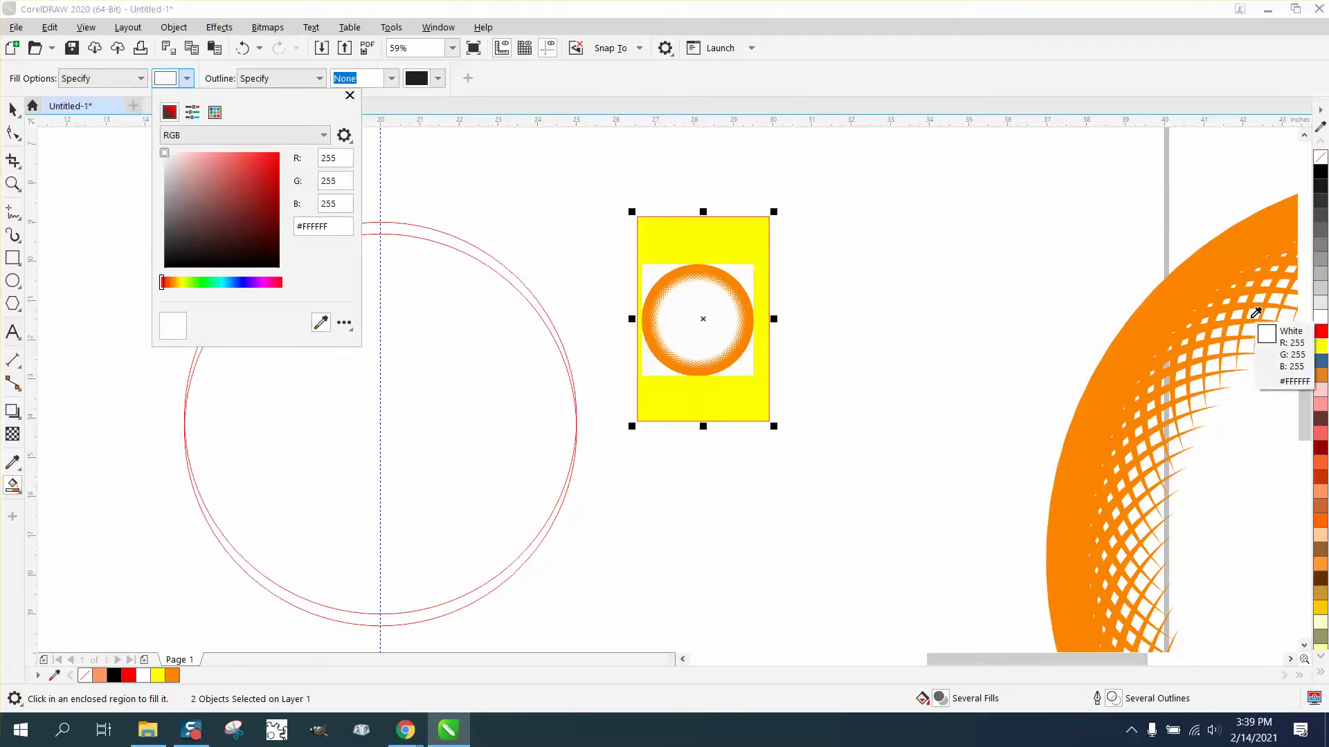
{"action": "left_click", "coordinate": [692, 266]}
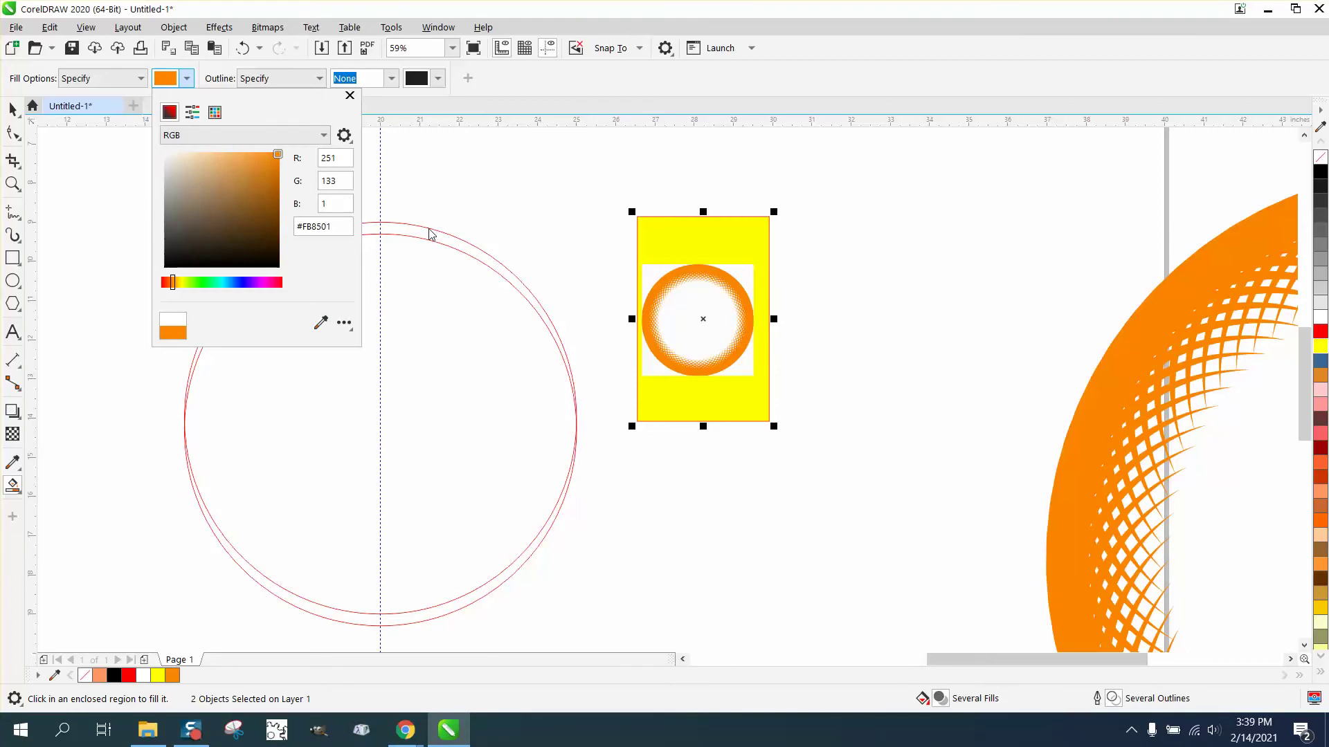
{"action": "left_click", "coordinate": [420, 236]}
{"action": "left_click", "coordinate": [420, 236]}
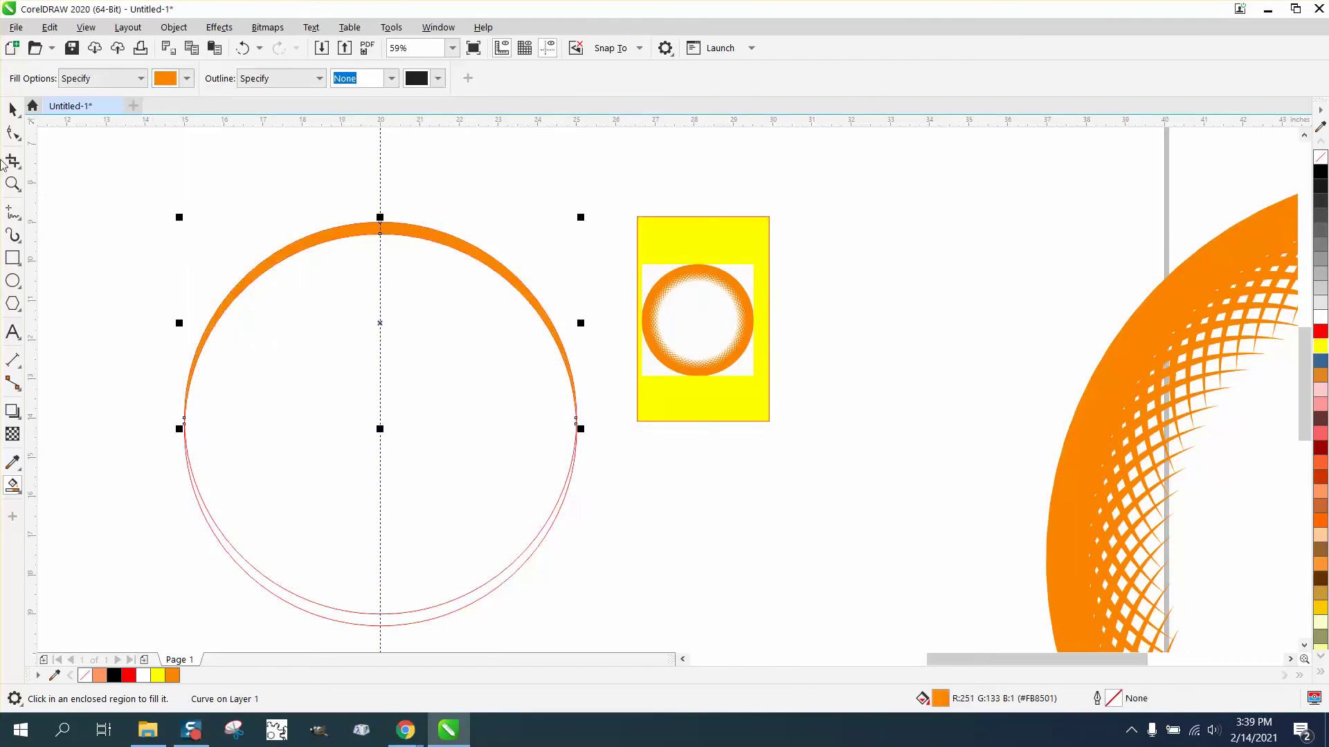
Select the orange crescent and move its centre of rotation down to the lowest point of the upper circle
{"action": "left_click", "coordinate": [13, 111]}
{"action": "left_click_drag", "start_coordinate": [618, 203], "coordinate": [886, 425]}
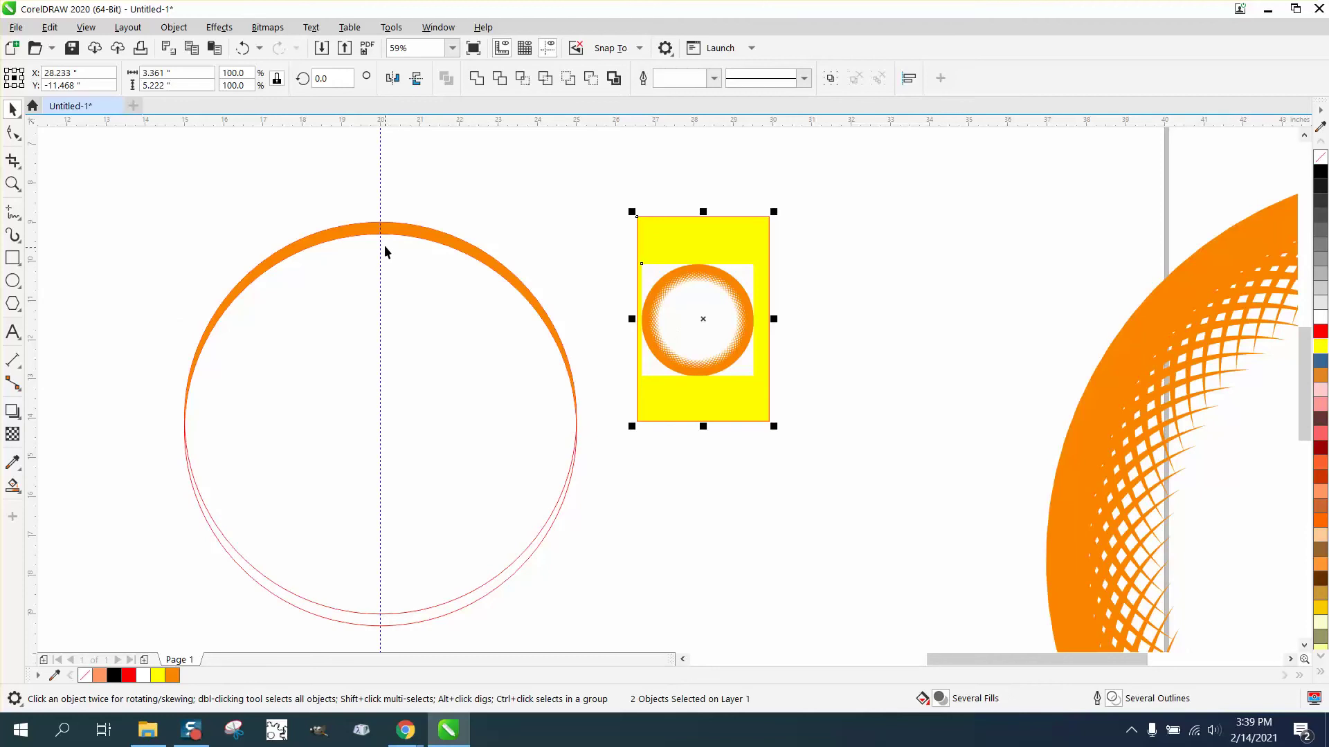
{"action": "left_click", "coordinate": [391, 229]}
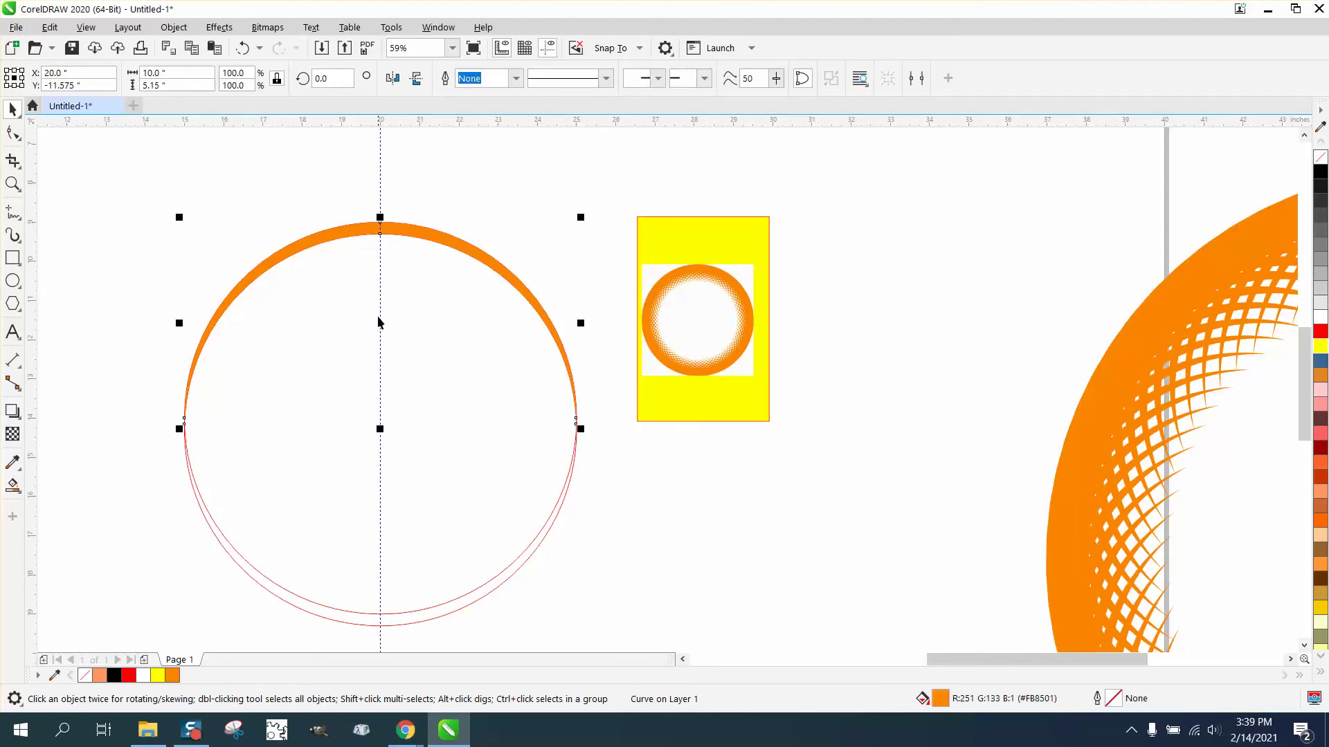
{"action": "left_click", "coordinate": [378, 322]}
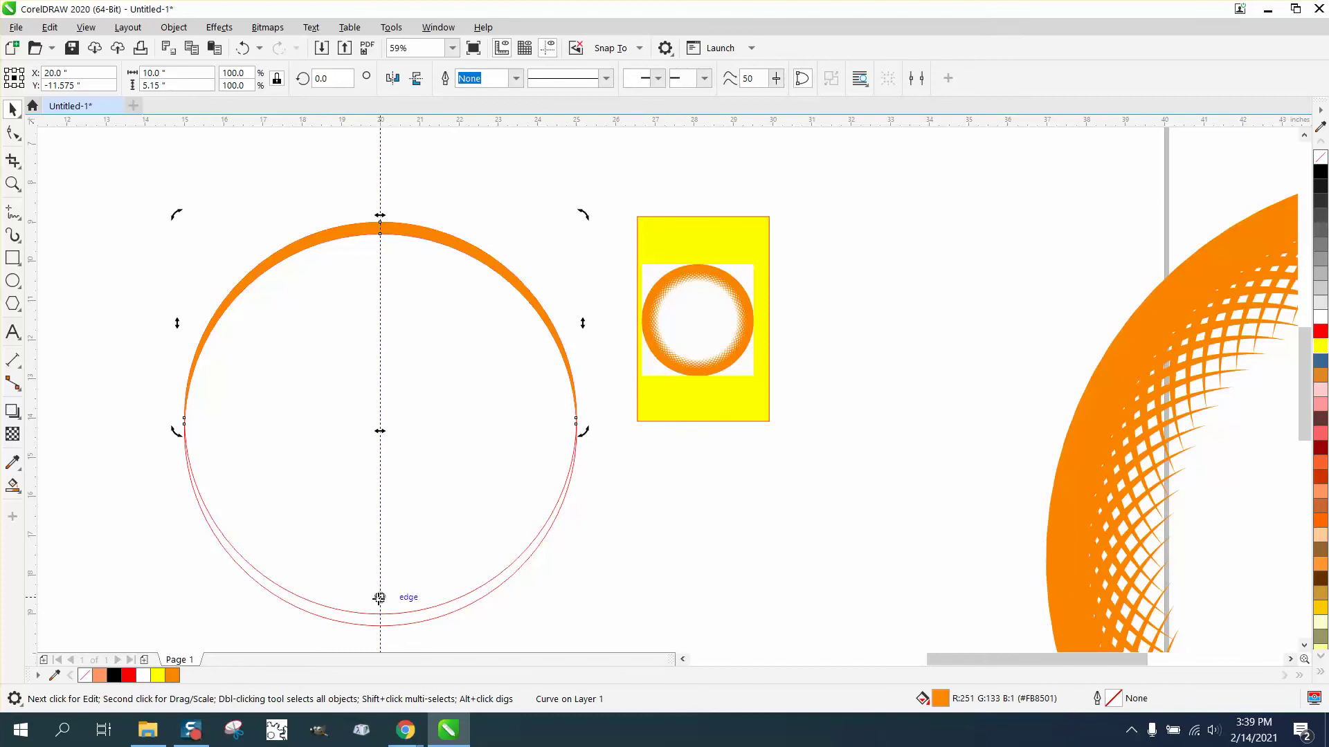
{"action": "left_click_drag", "start_coordinate": [379, 598], "coordinate": [380, 614]}
Create a copy of the crescent rotated 5° about the moved centre and repeat it until the last copy is at 35°
{"action": "type", "text": "5"}
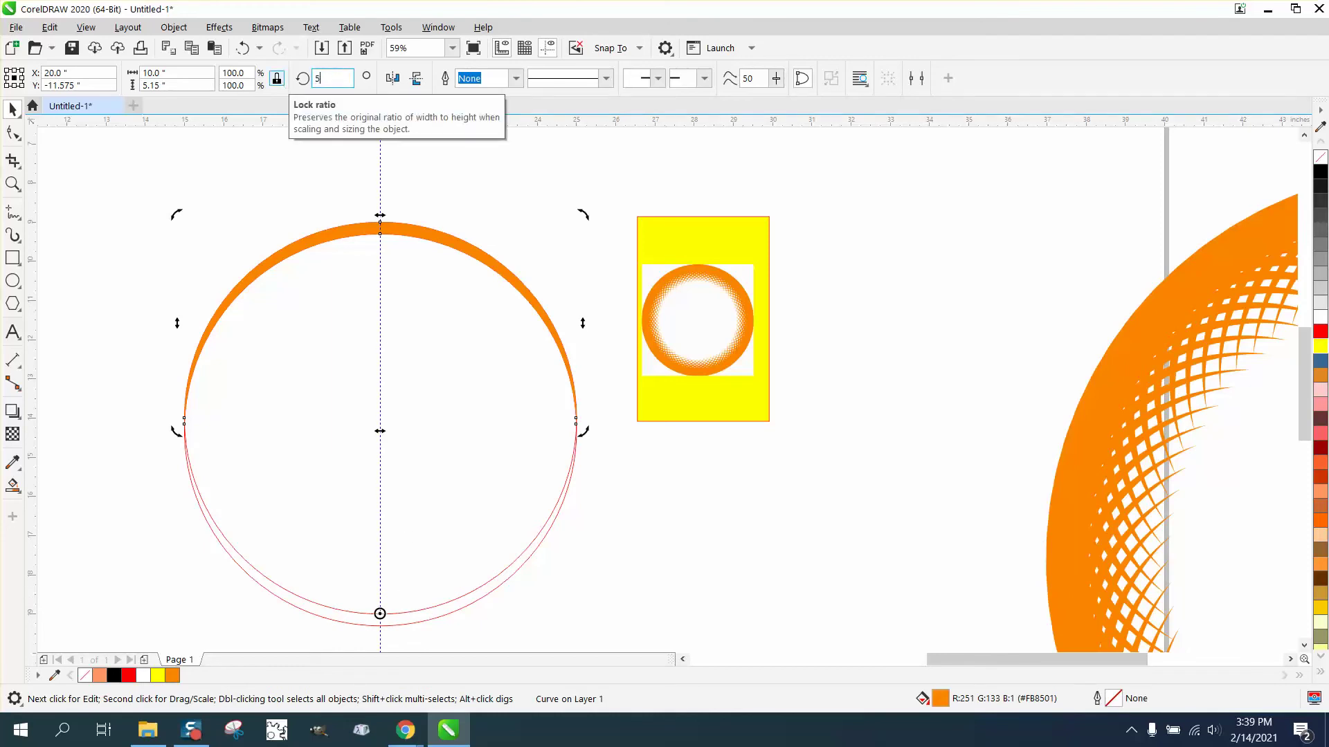
{"action": "key", "text": "Return"}
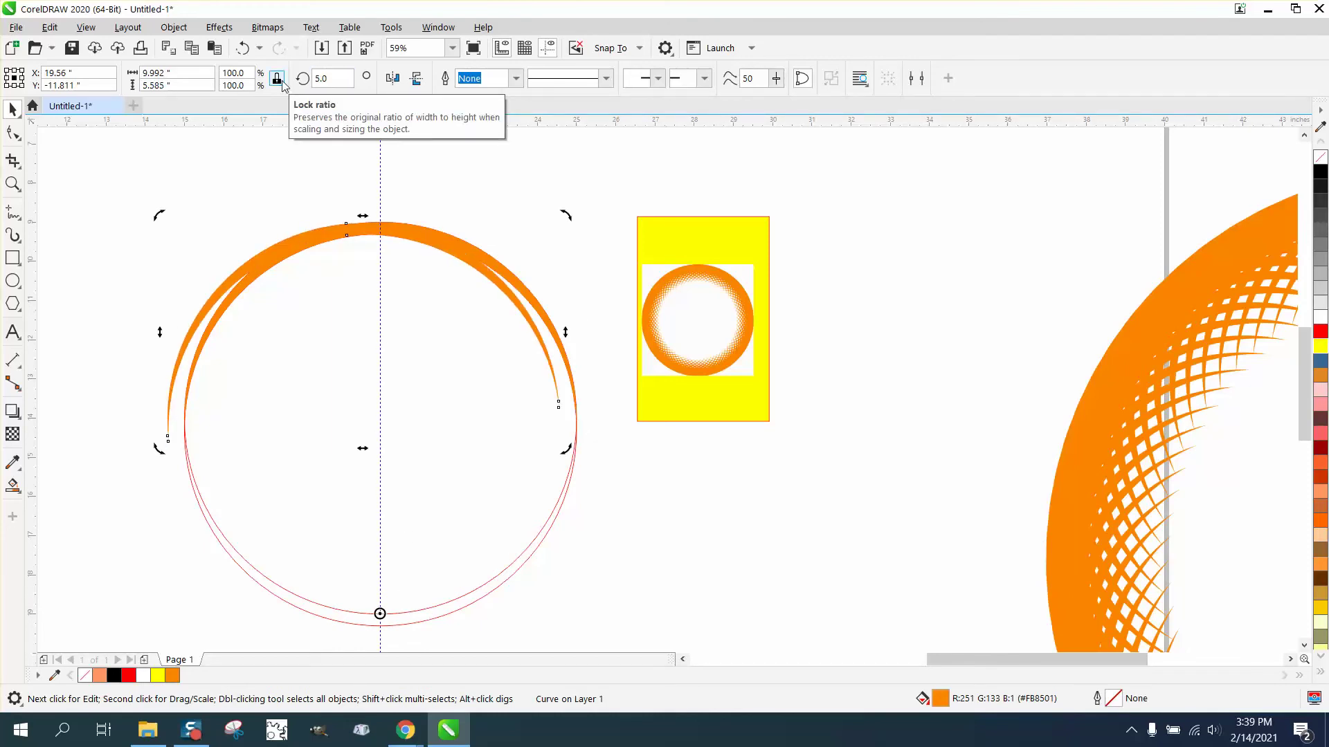
{"action": "key", "text": "ctrl+d"}
{"action": "key", "text": "ctrl+d"}
{"action": "key", "text": "ctrl+d"}
{"action": "key", "text": "ctrl+d"}
{"action": "key", "text": "ctrl+d"}
{"action": "key", "text": "ctrl+d"}
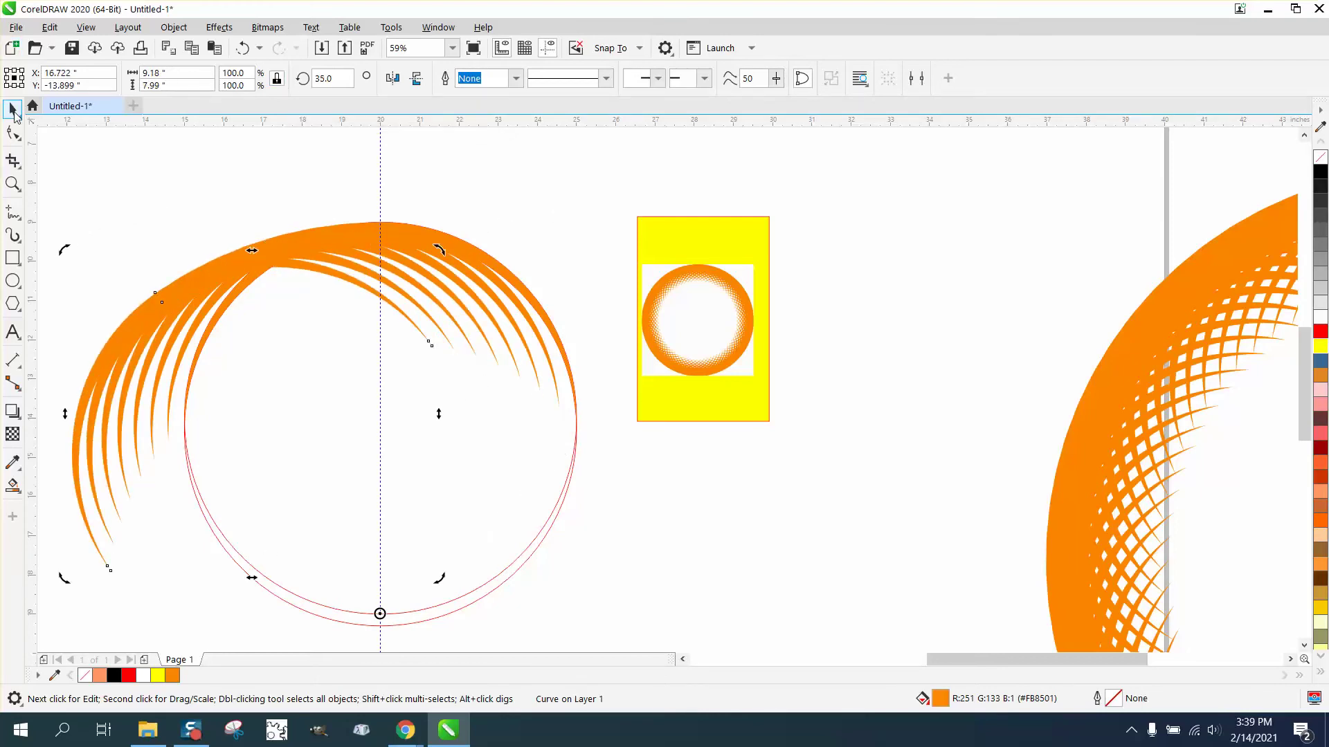
Move the yellow reference card off the page to a spot above the large reference ring
{"action": "left_click_drag", "start_coordinate": [559, 201], "coordinate": [1018, 244]}
{"action": "scroll", "coordinate": [818, 425], "scroll_direction": "down", "scroll_amount": 3}
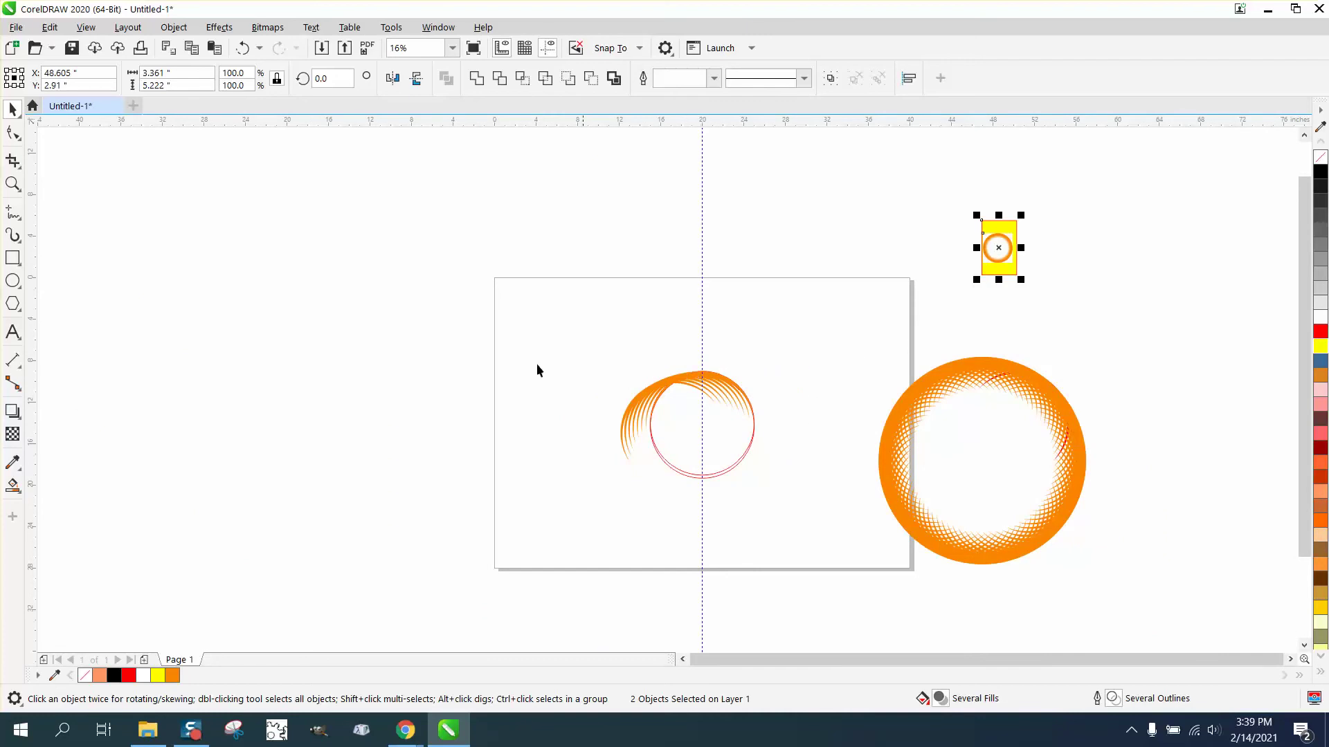
{"action": "left_click", "coordinate": [12, 183]}
{"action": "scroll", "coordinate": [787, 509], "scroll_direction": "up", "scroll_amount": 2}
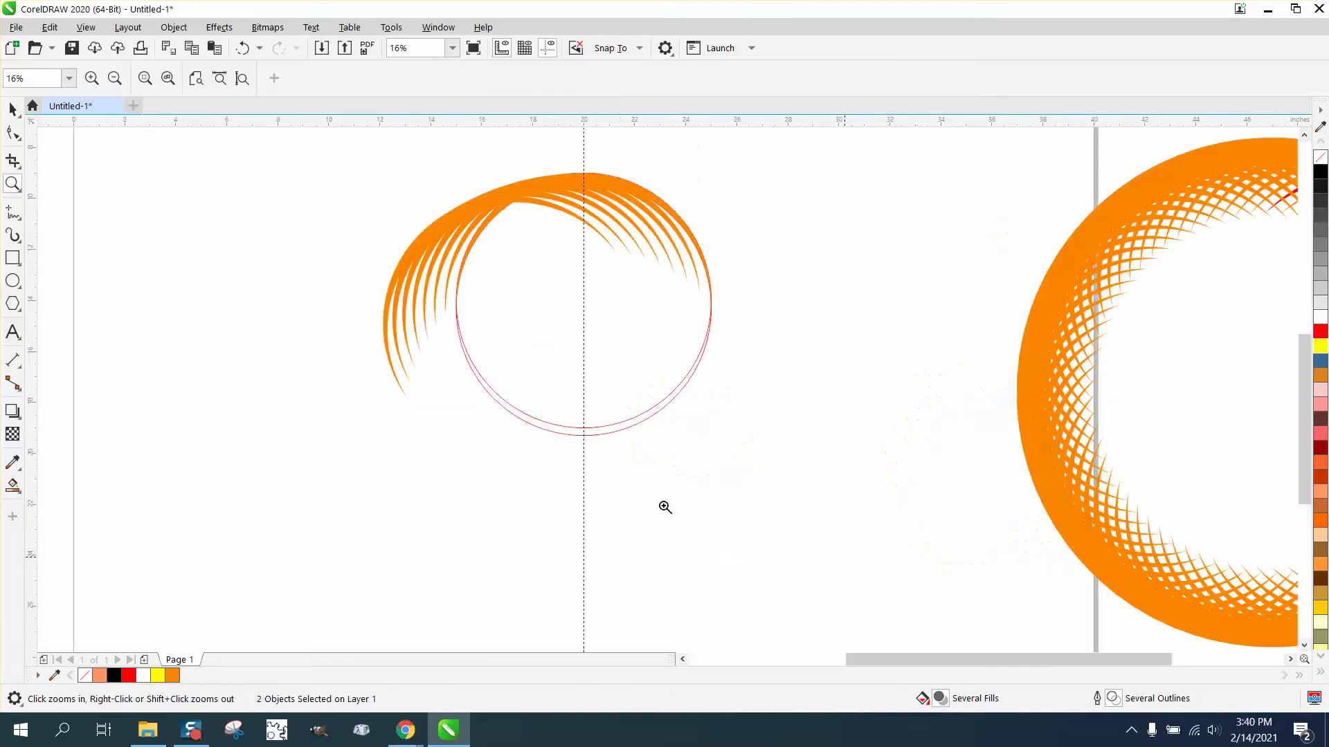
Add a crescent copy rotated to 40° from the last one and repeat the rotation up to 50°
{"action": "left_click", "coordinate": [13, 109]}
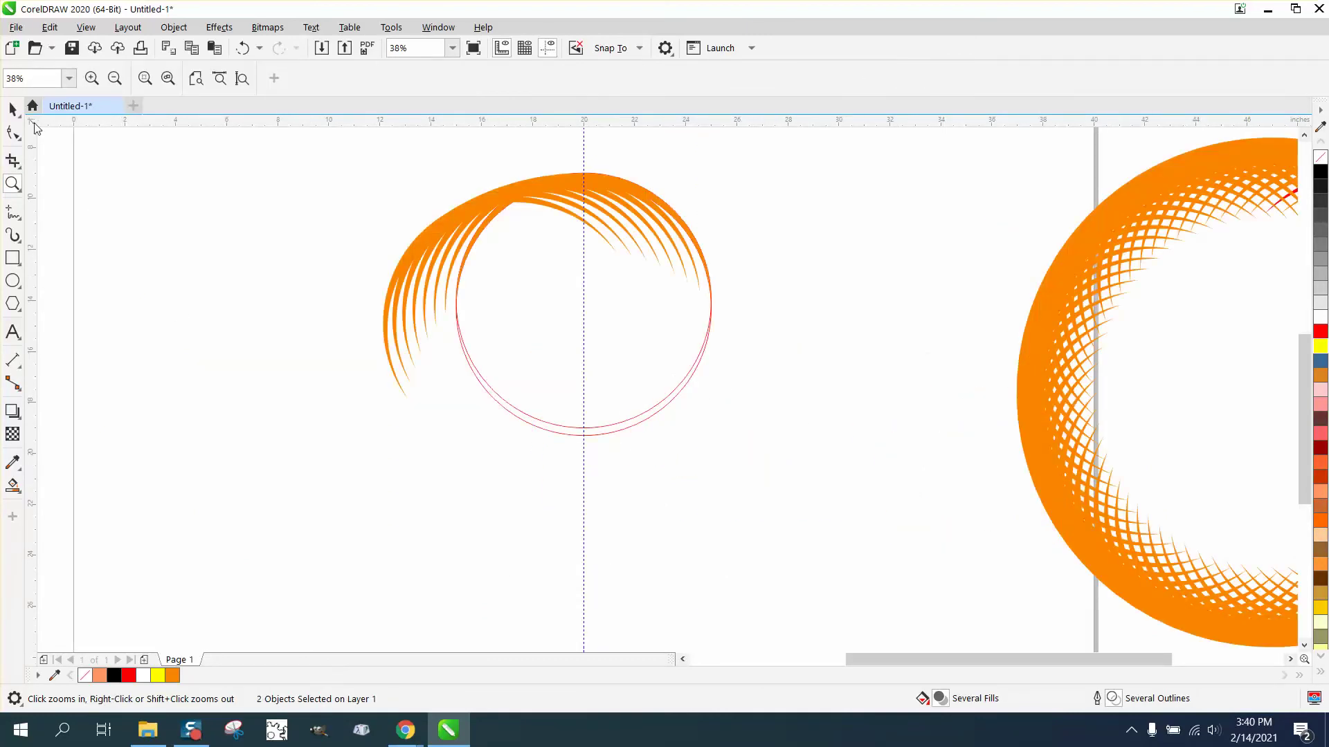
{"action": "left_click", "coordinate": [400, 268]}
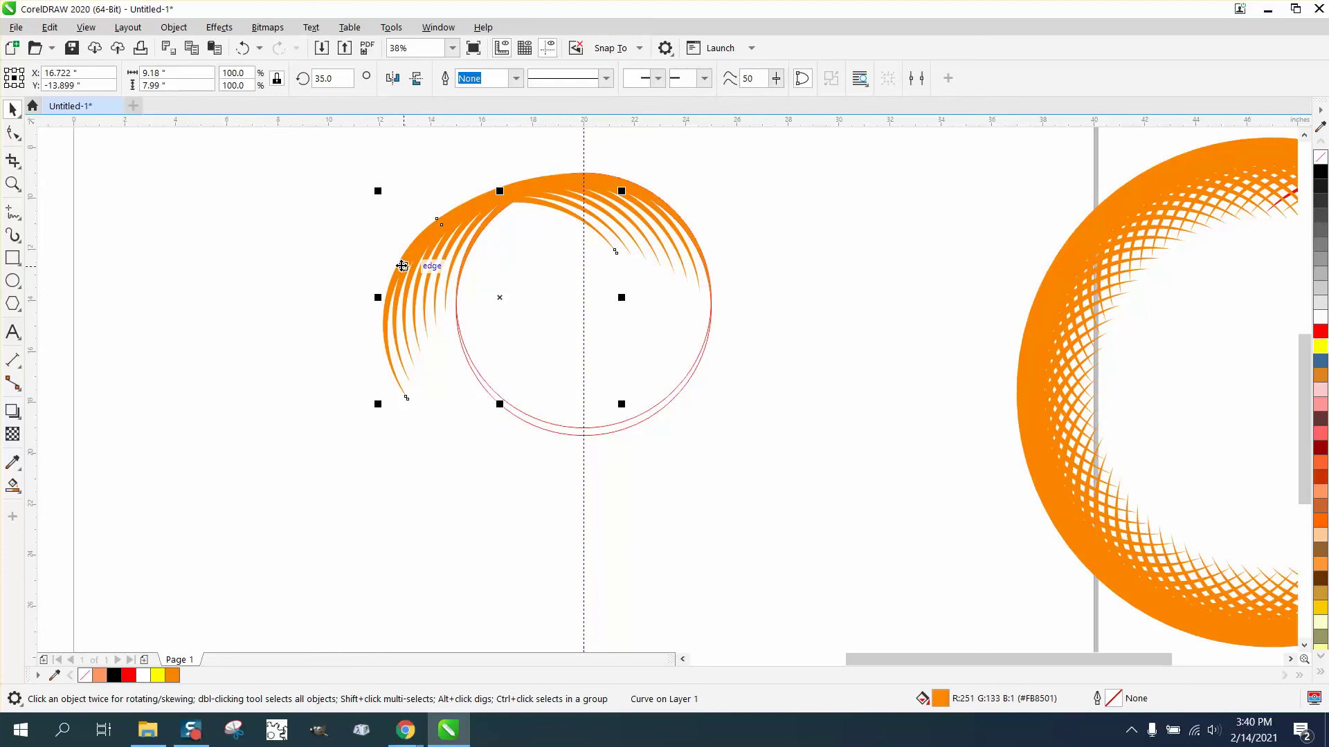
{"action": "double_click", "coordinate": [325, 78]}
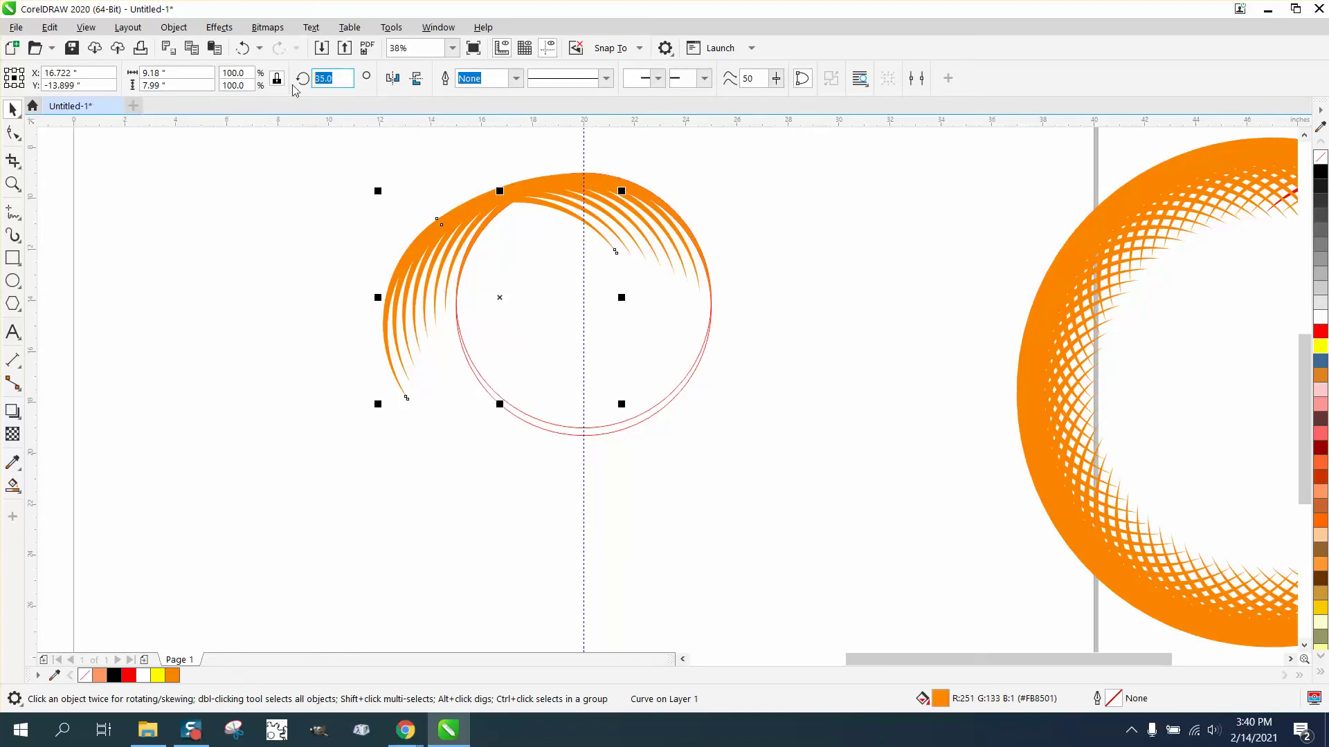
{"action": "type", "text": "40"}
{"action": "key", "text": "Return"}
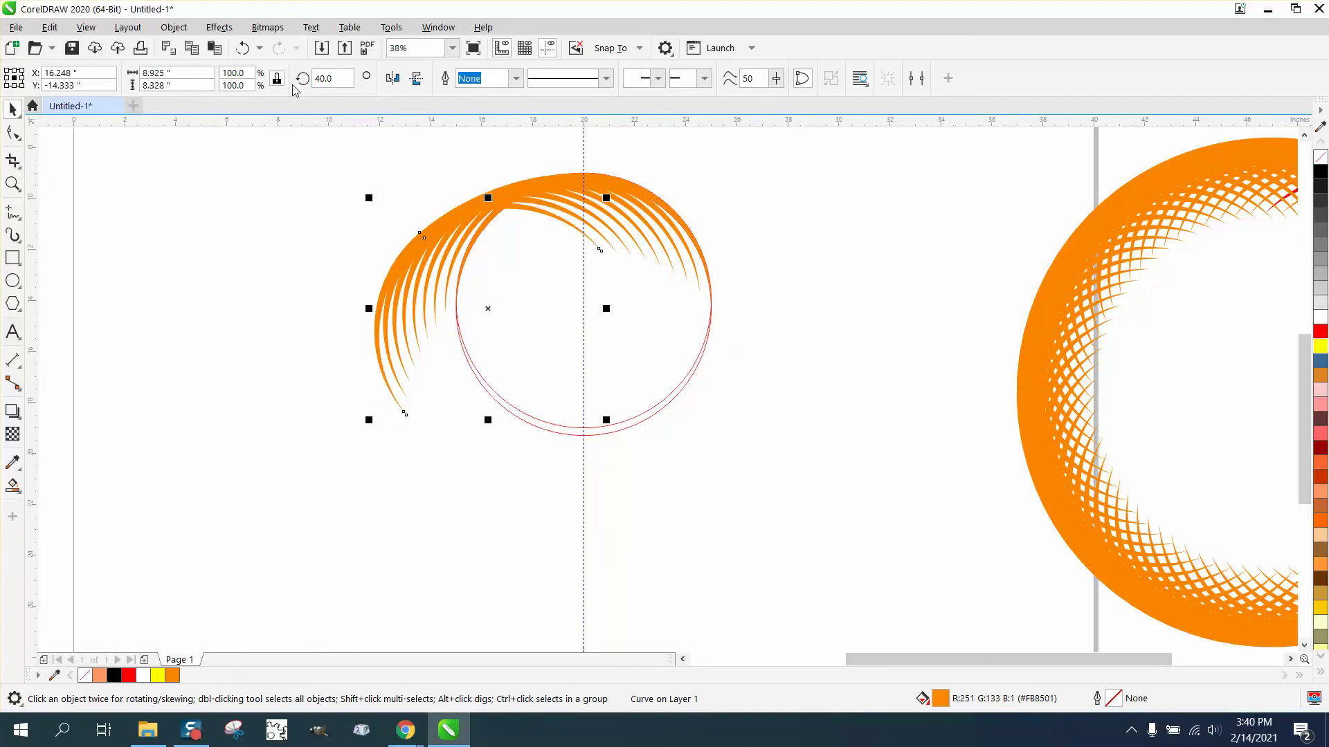
{"action": "key", "text": "ctrl+r"}
{"action": "key", "text": "ctrl+r"}
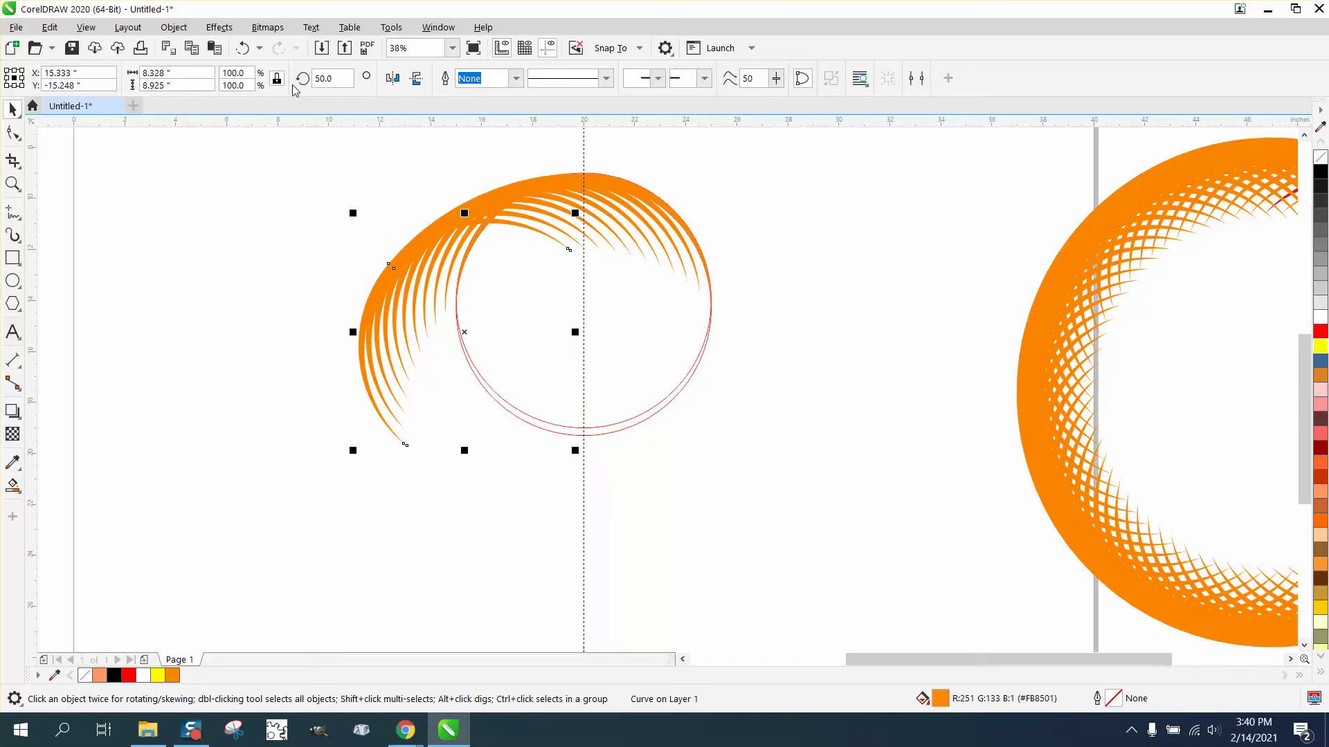
Add a copy of the last crescent at 55° and repeat the rotation until the ring closes at 360°
{"action": "left_click", "coordinate": [344, 355]}
{"action": "left_click", "coordinate": [357, 347]}
{"action": "double_click", "coordinate": [323, 79]}
{"action": "type", "text": "55"}
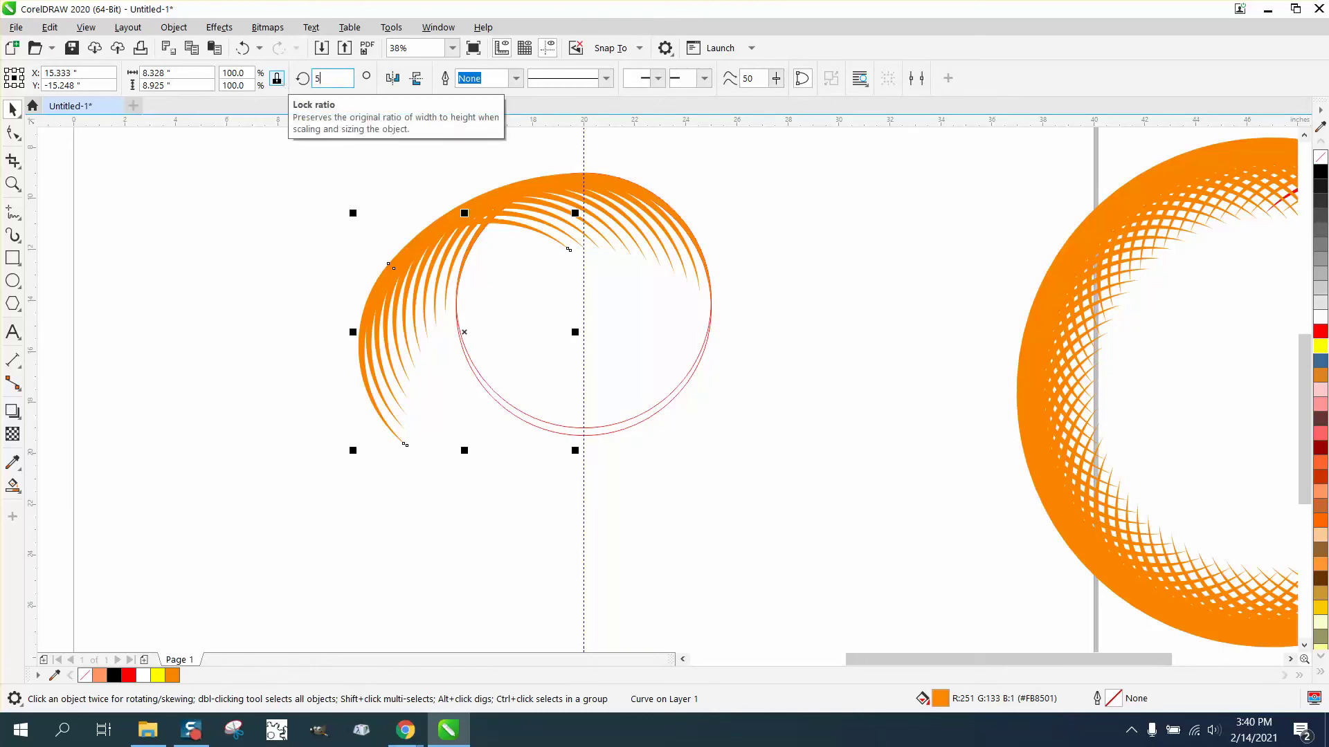
{"action": "key", "text": "Return"}
{"action": "key", "text": "ctrl+r"}
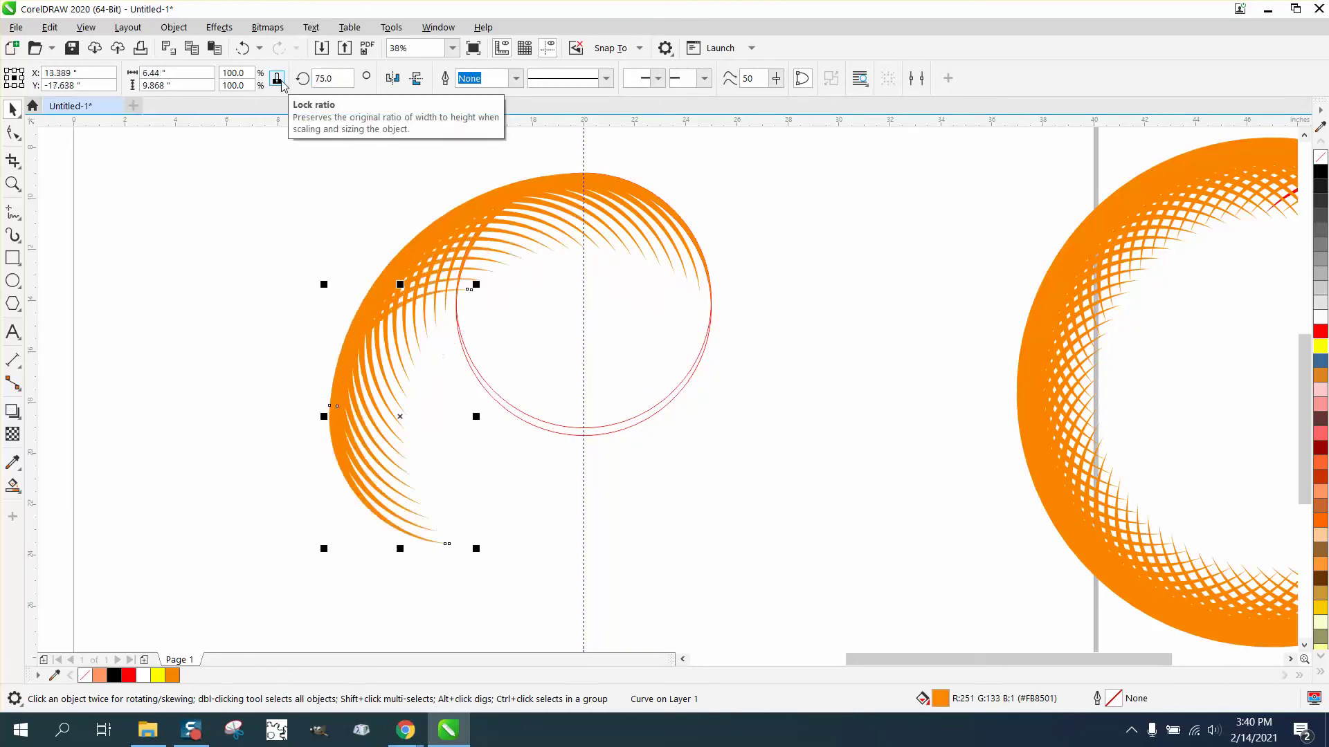
{"action": "key", "text": "ctrl+r"}
{"action": "key", "text": "ctrl+r"}
{"action": "key", "text": "ctrl+r"}
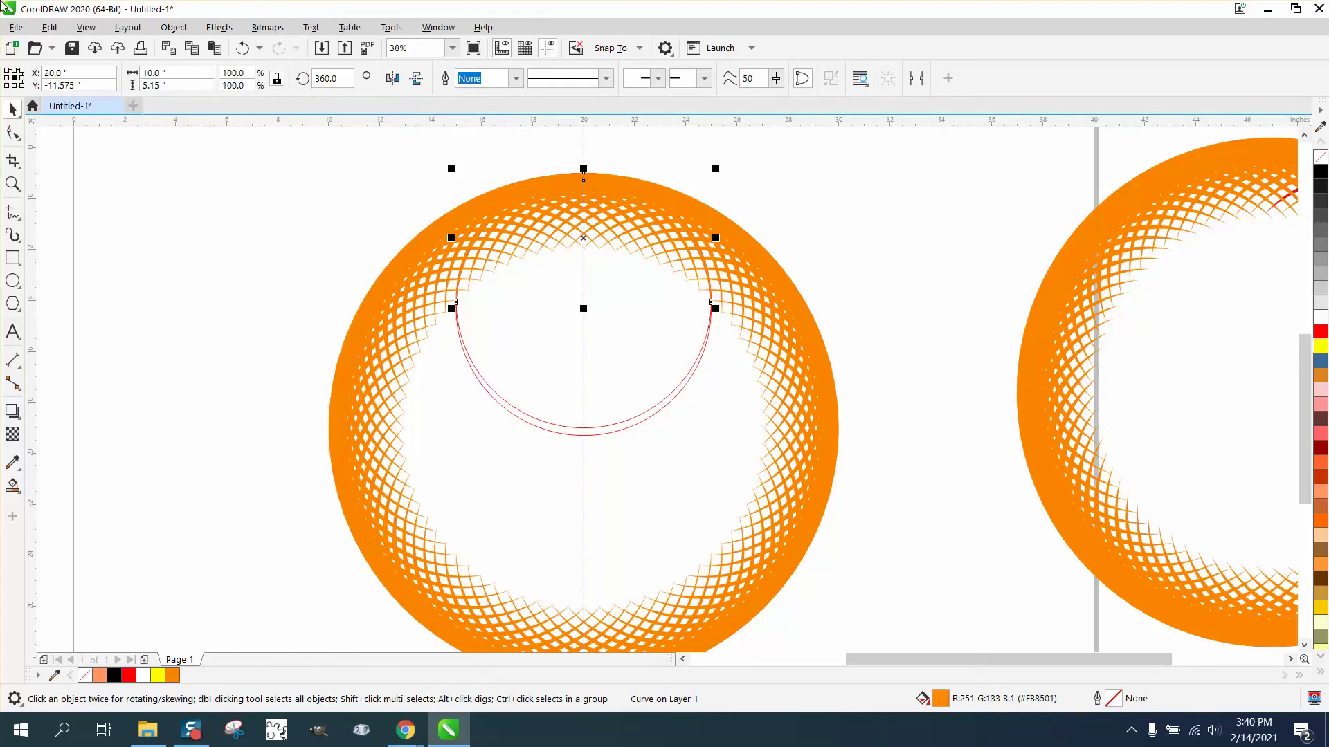
Delete the two red construction circles inside the new ring
{"action": "left_click", "coordinate": [12, 184]}
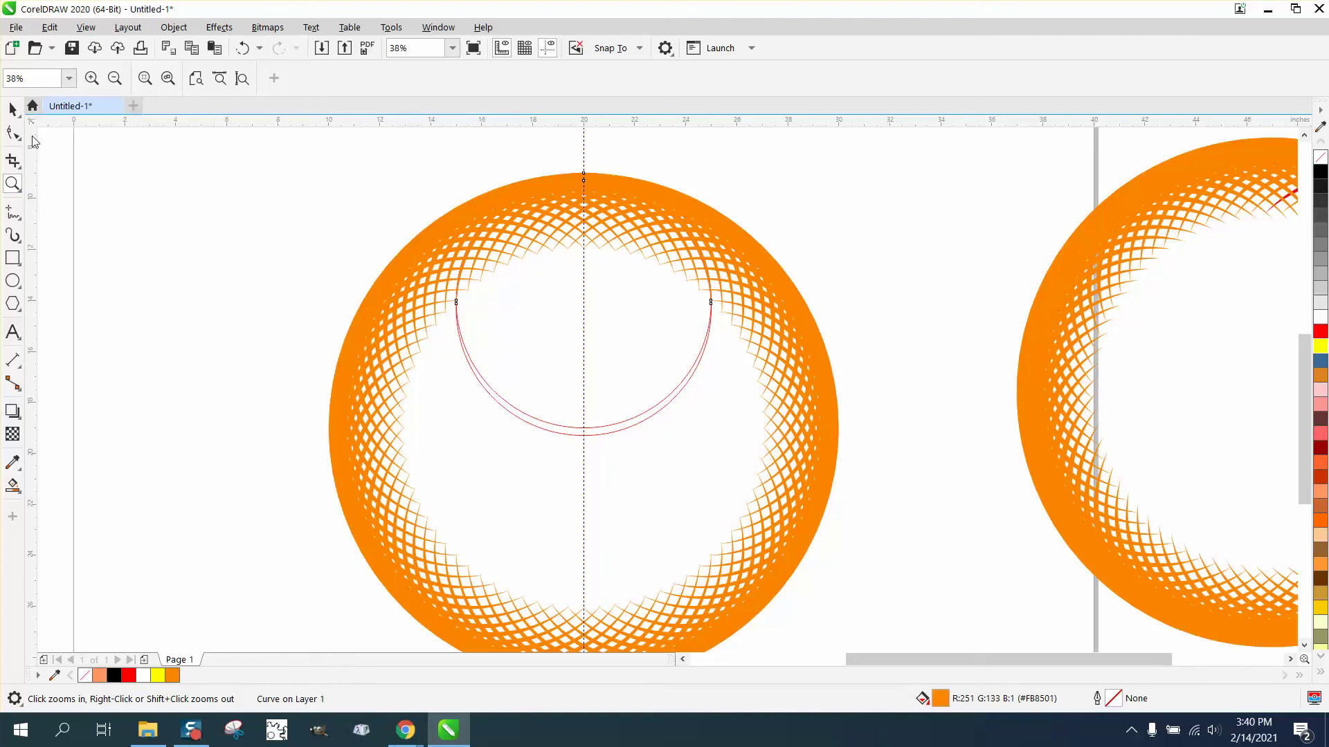
{"action": "left_click", "coordinate": [13, 110]}
{"action": "left_click", "coordinate": [510, 416]}
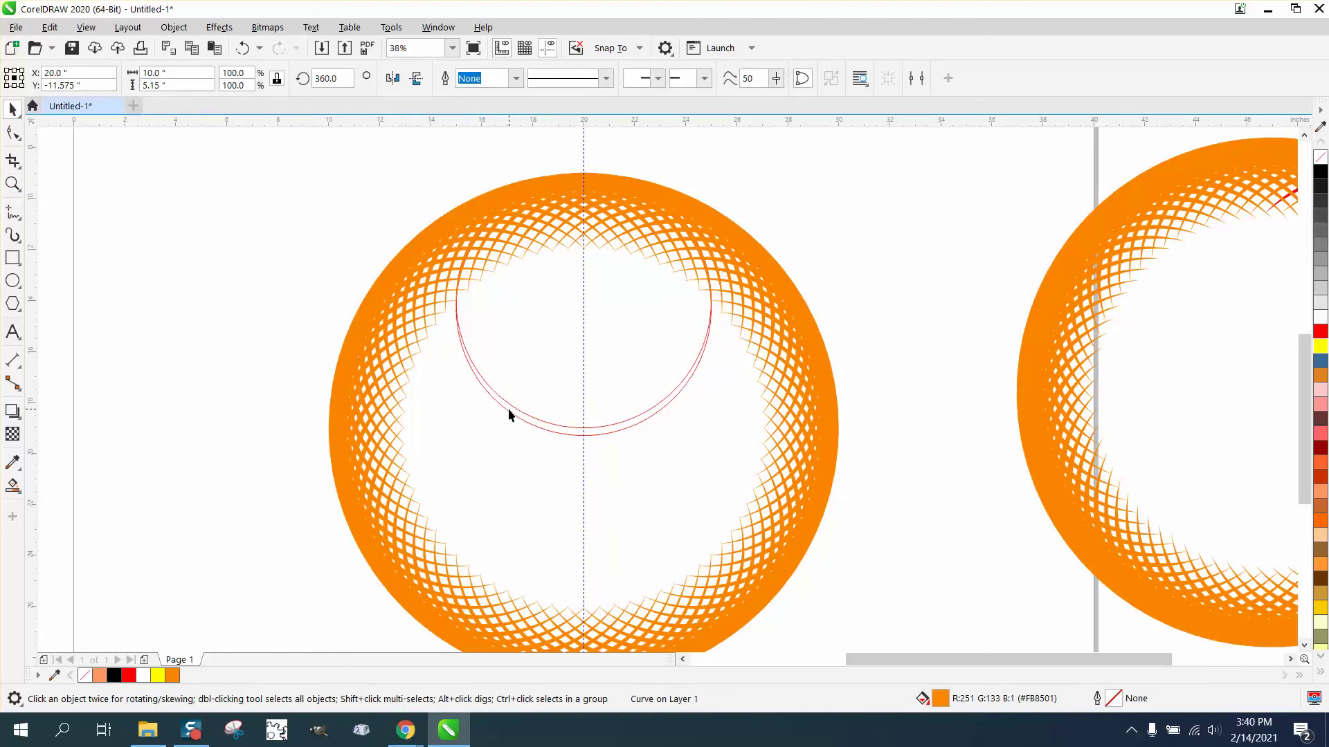
{"action": "left_click", "coordinate": [509, 410]}
{"action": "left_click", "coordinate": [526, 406]}
{"action": "left_click", "coordinate": [531, 416]}
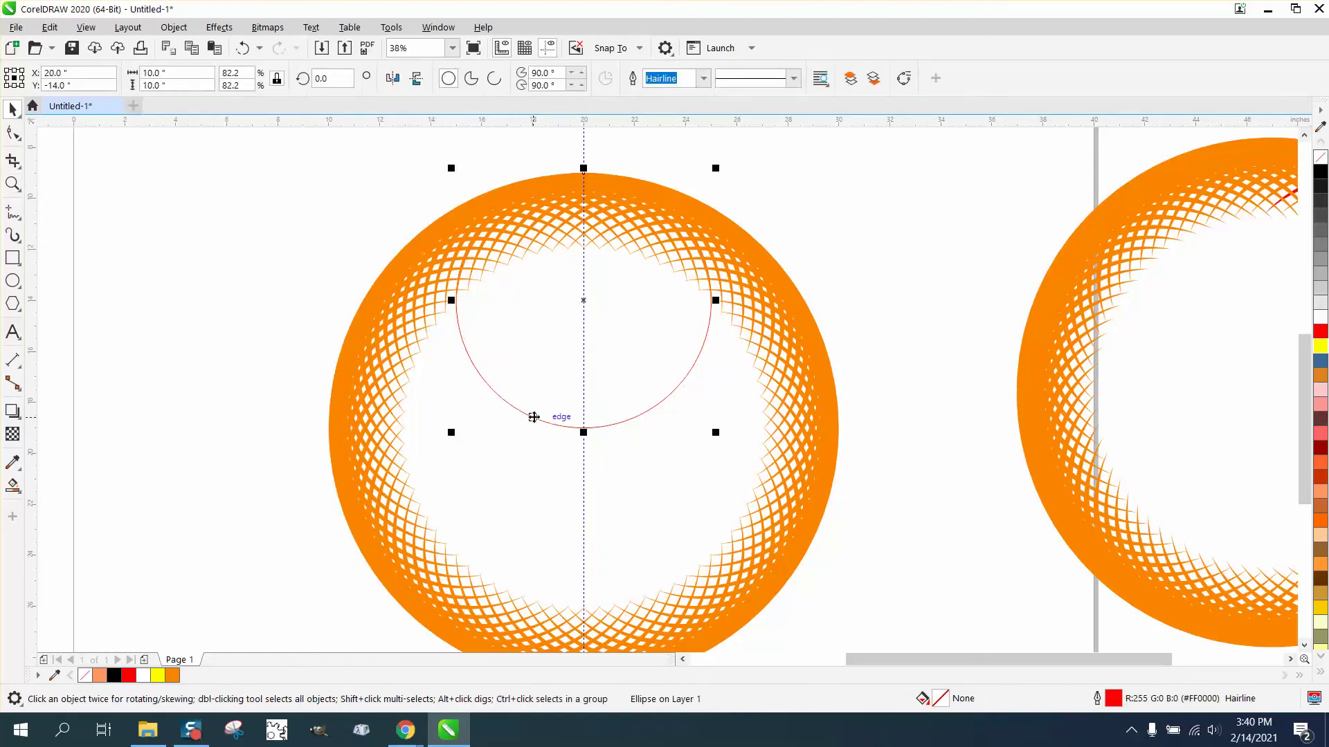
{"action": "left_click", "coordinate": [106, 234]}
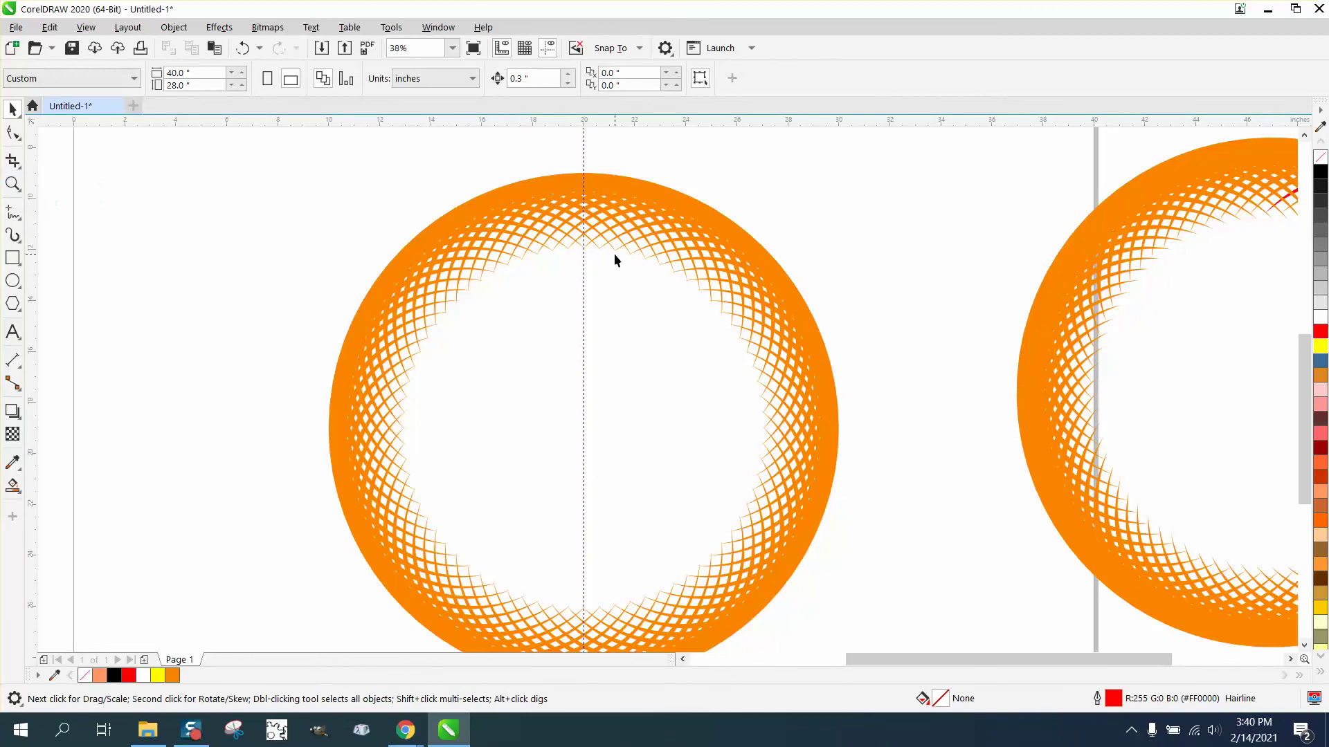
Compare the inner mesh tips of the new ring with those of the large reference ring and the card's small ring
{"action": "left_click", "coordinate": [11, 183]}
{"action": "left_click", "coordinate": [551, 247]}
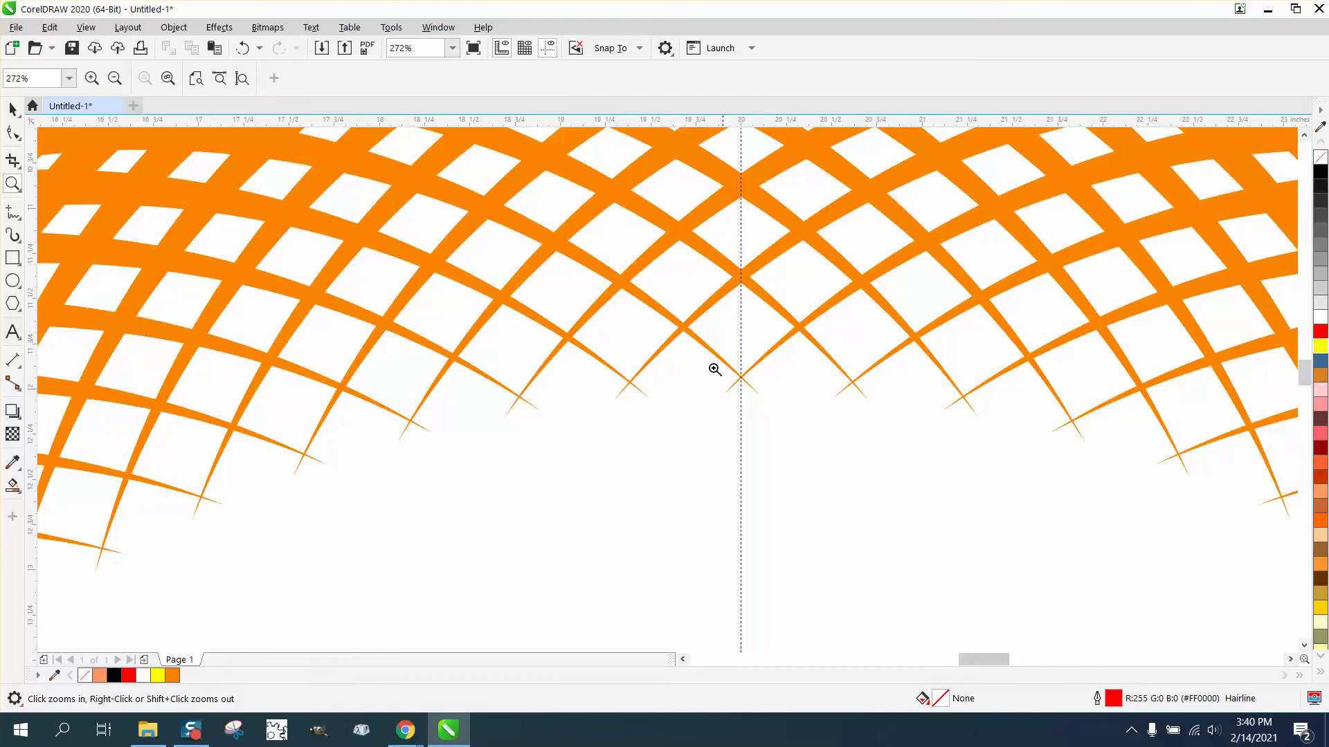
{"action": "scroll", "coordinate": [409, 366], "scroll_direction": "down", "scroll_amount": 5}
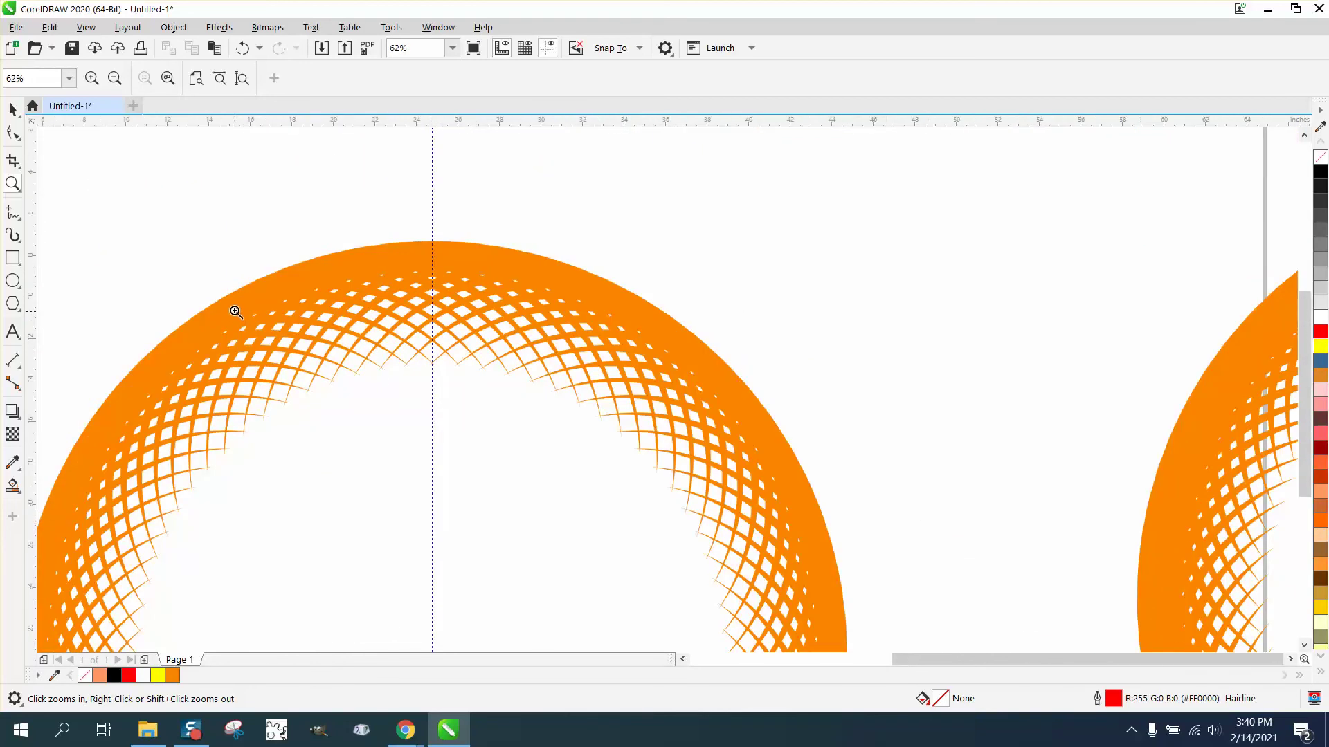
{"action": "left_click_drag", "start_coordinate": [793, 297], "coordinate": [897, 337]}
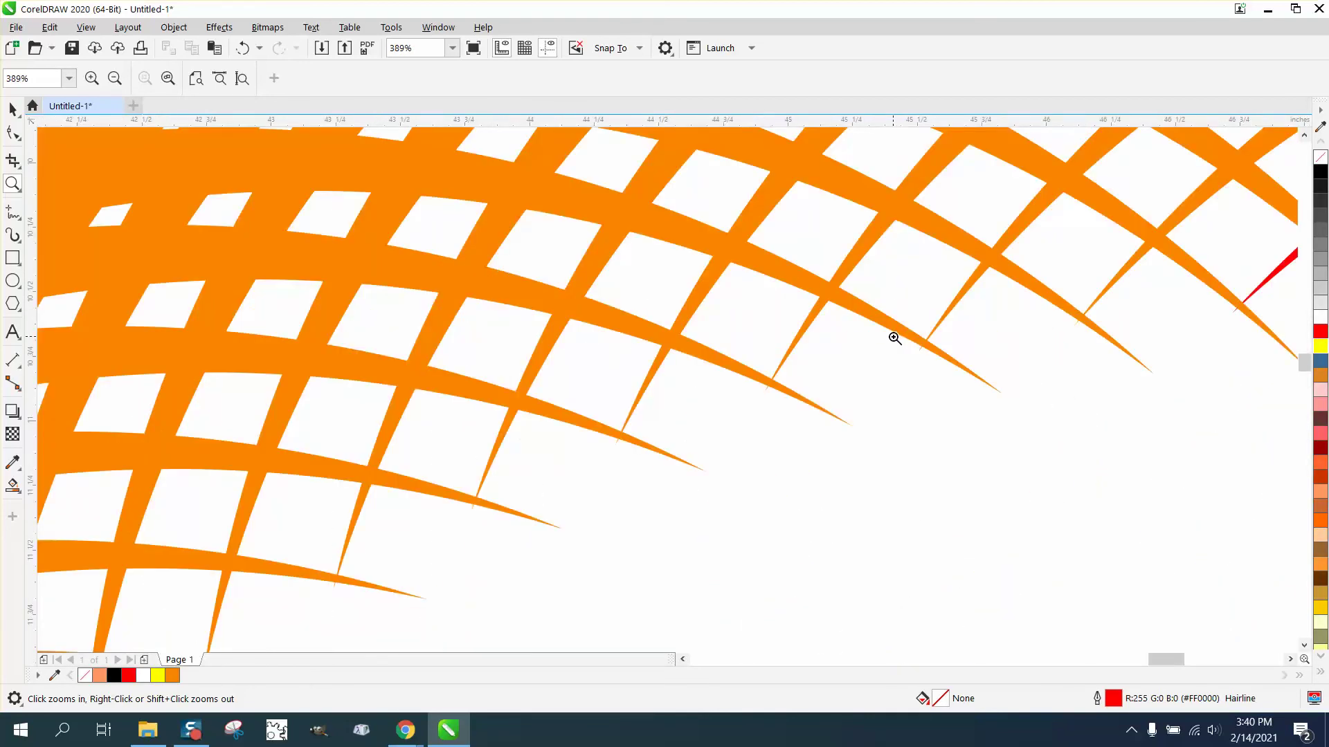
{"action": "scroll", "coordinate": [581, 318], "scroll_direction": "down", "scroll_amount": 6}
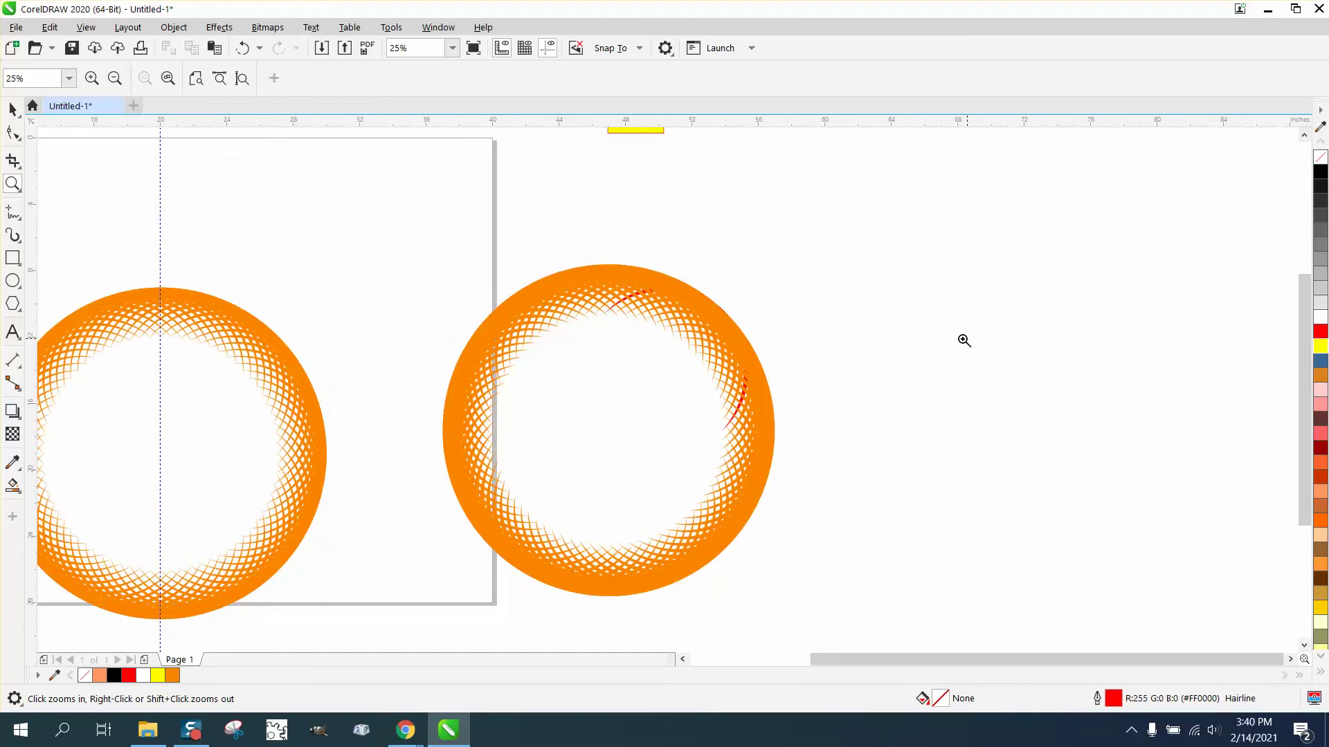
{"action": "scroll", "coordinate": [964, 341], "scroll_direction": "down", "scroll_amount": 1}
{"action": "left_click_drag", "start_coordinate": [788, 219], "coordinate": [810, 237]}
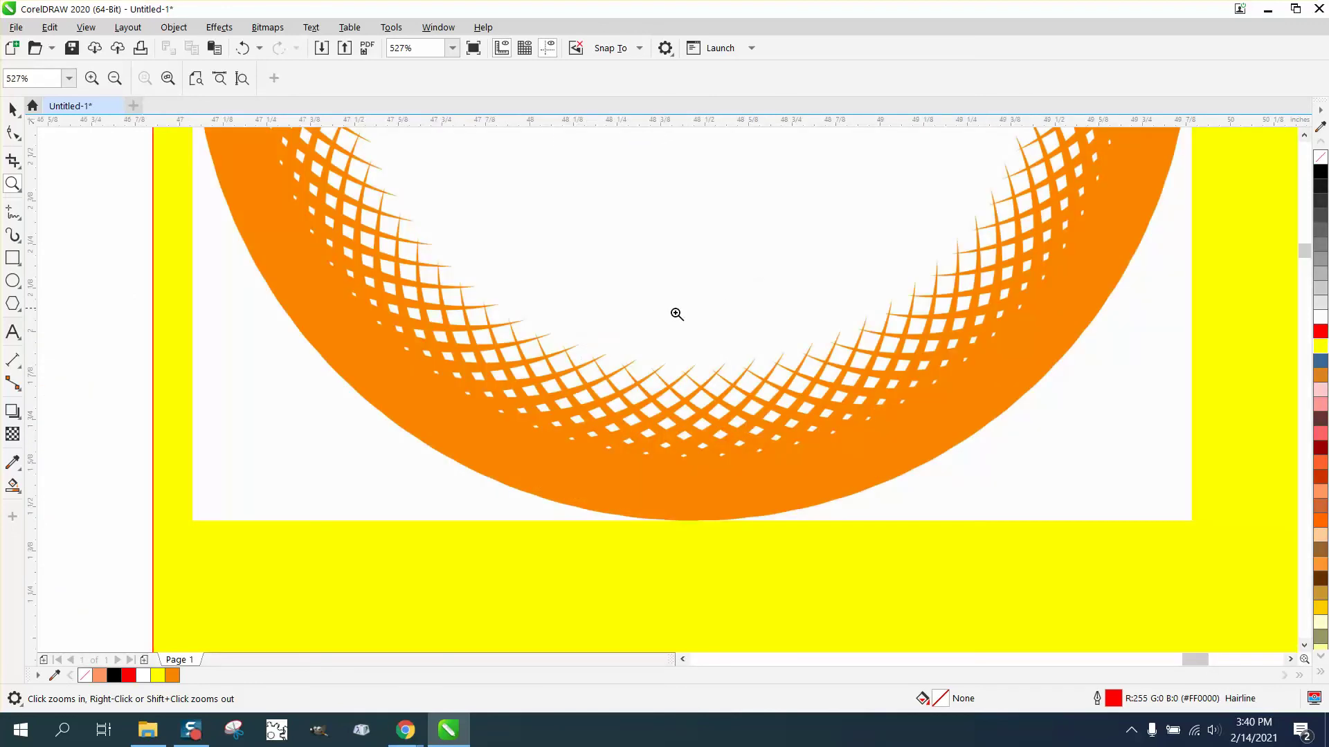
{"action": "left_click_drag", "start_coordinate": [599, 321], "coordinate": [780, 432]}
{"action": "scroll", "coordinate": [670, 309], "scroll_direction": "down", "scroll_amount": 4}
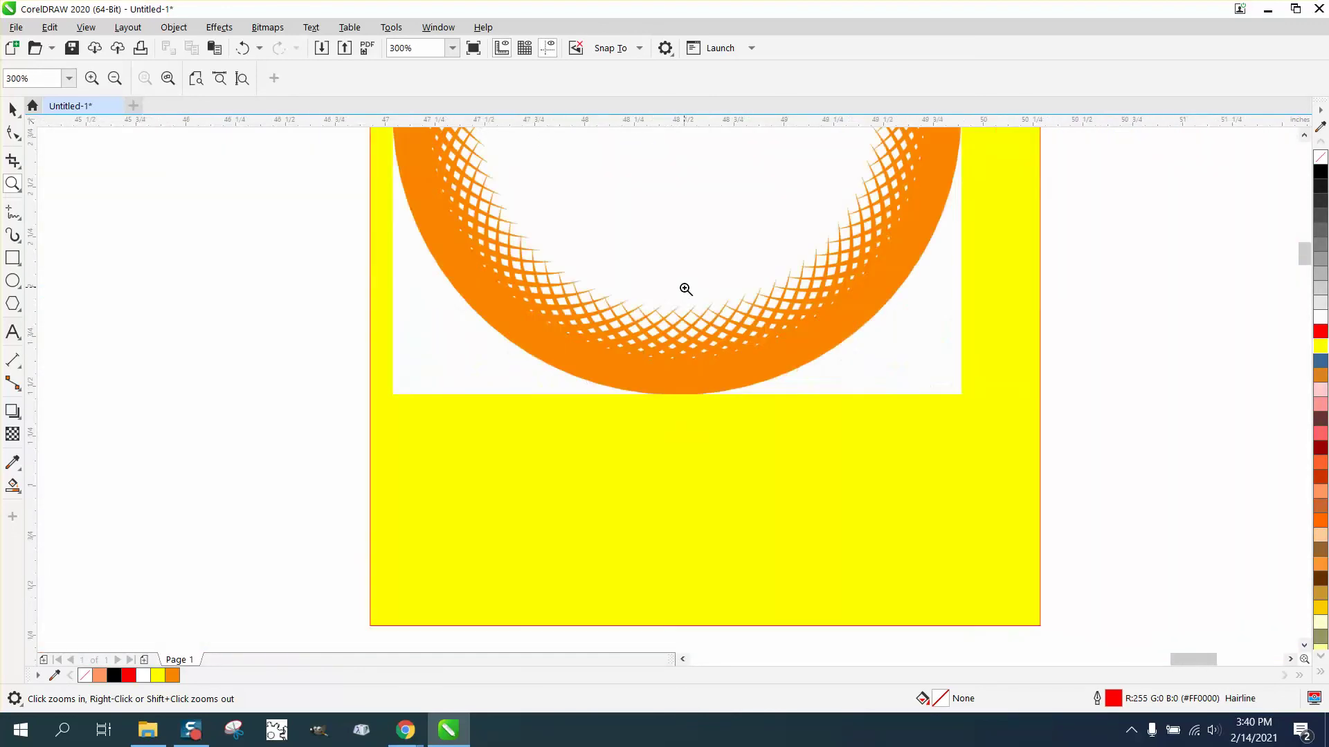
{"action": "scroll", "coordinate": [699, 295], "scroll_direction": "down", "scroll_amount": 6}
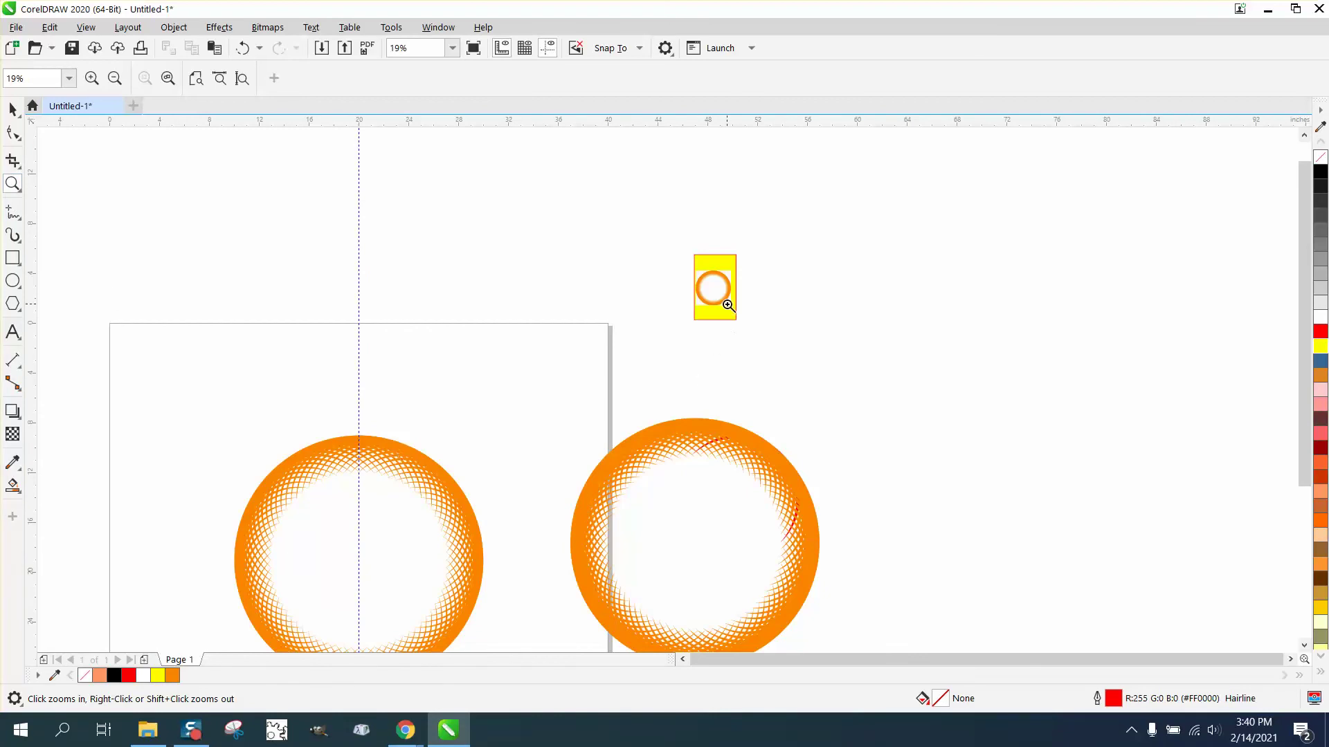
Select all crescents of the new ring and scale them proportionally to a width of 10 inches
{"action": "scroll", "coordinate": [364, 400], "scroll_direction": "down", "scroll_amount": 3}
{"action": "left_click_drag", "start_coordinate": [314, 413], "coordinate": [439, 483]}
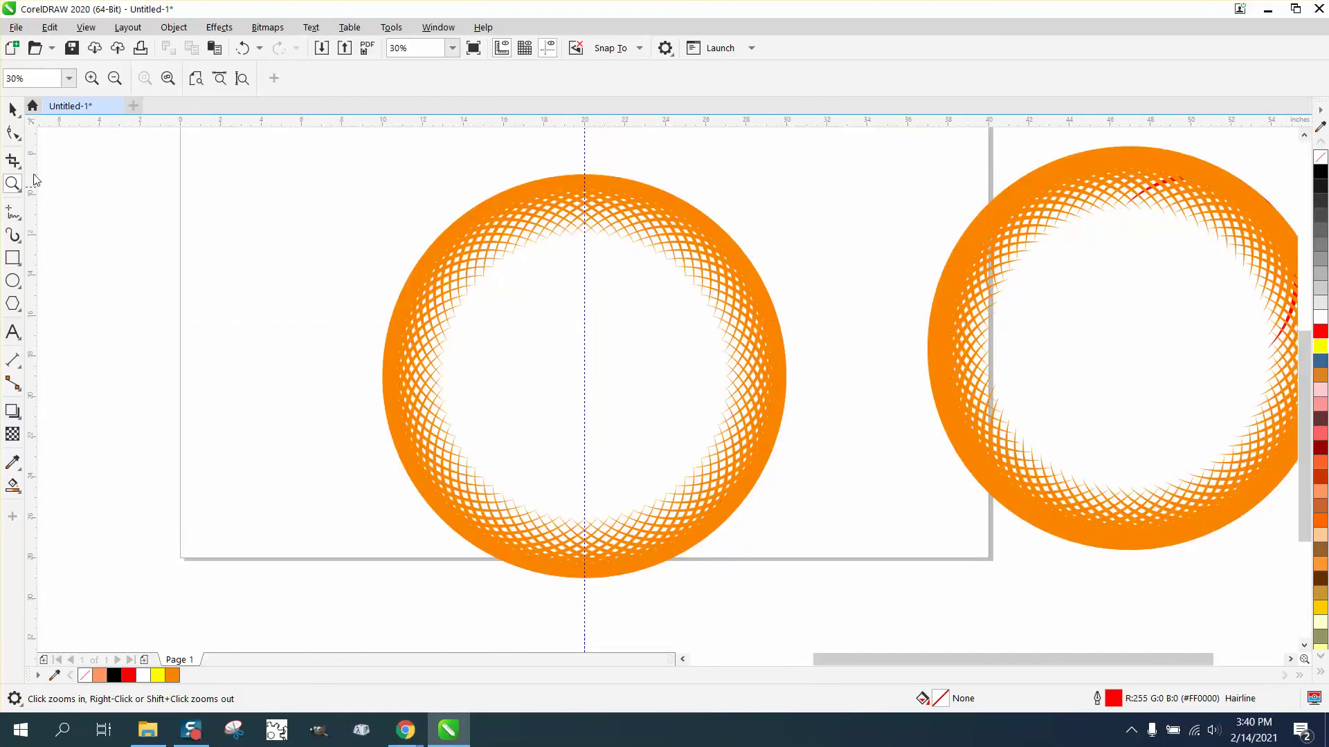
{"action": "key", "text": "space"}
{"action": "scroll", "coordinate": [413, 199], "scroll_direction": "up", "scroll_amount": 1}
{"action": "scroll", "coordinate": [475, 270], "scroll_direction": "down", "scroll_amount": 5}
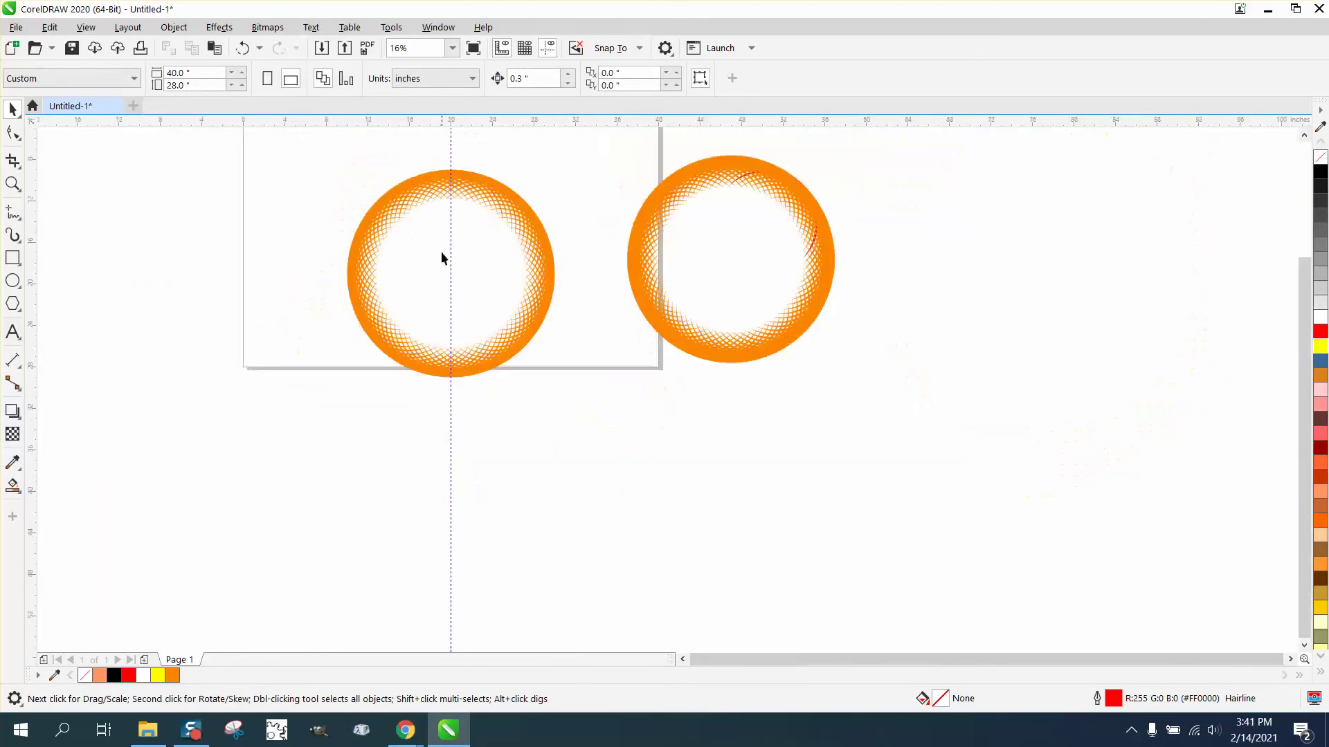
{"action": "left_click_drag", "start_coordinate": [516, 330], "coordinate": [526, 336]}
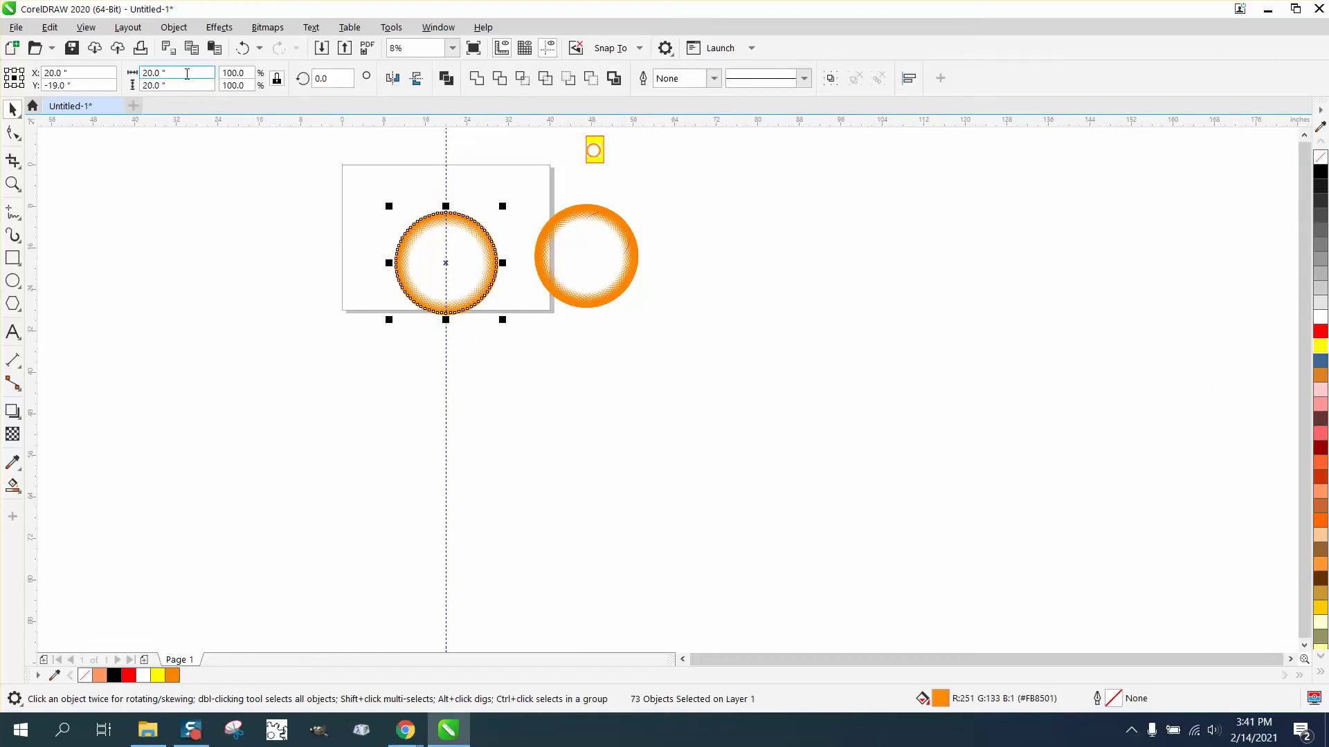
{"action": "left_click_drag", "start_coordinate": [187, 73], "coordinate": [141, 73]}
{"action": "type", "text": "10"}
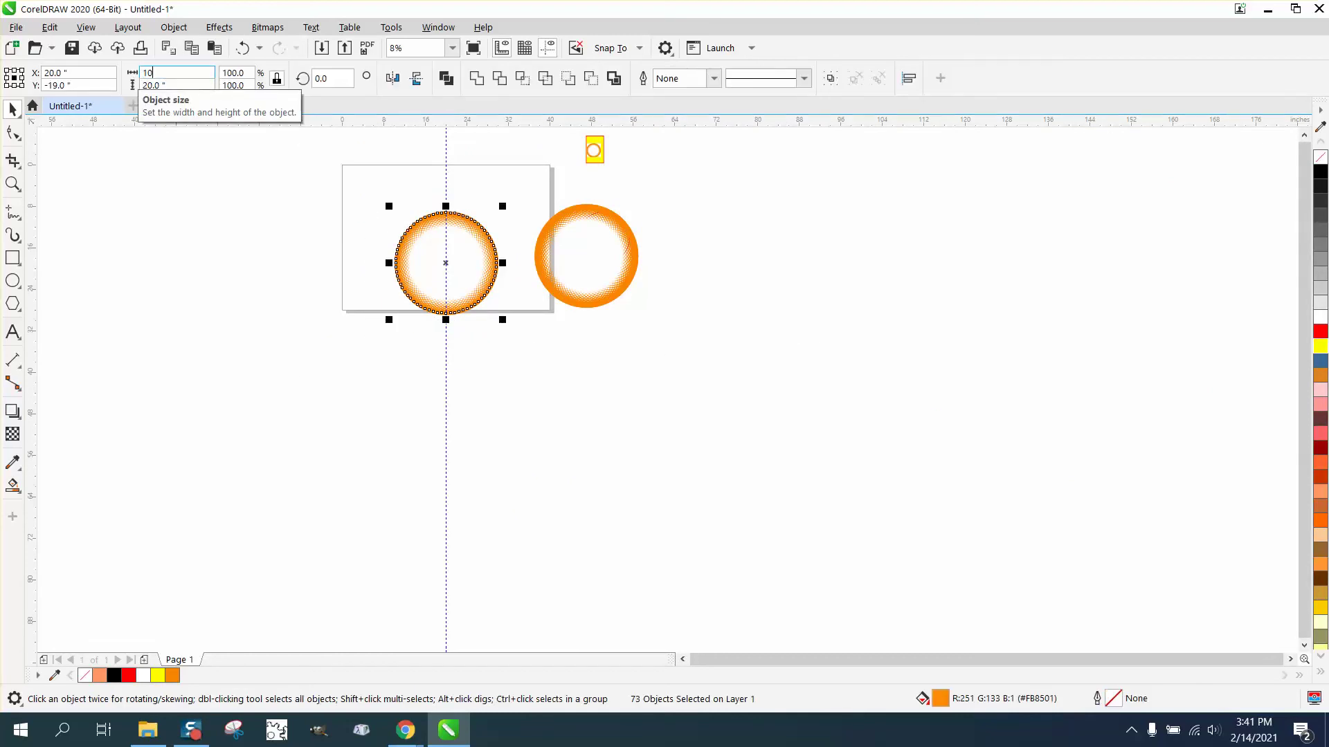
{"action": "key", "text": "Return"}
Use Smart Fill with yellow from the RGB palette to fill the empty centre of the 10-inch ring
{"action": "left_click", "coordinate": [13, 183]}
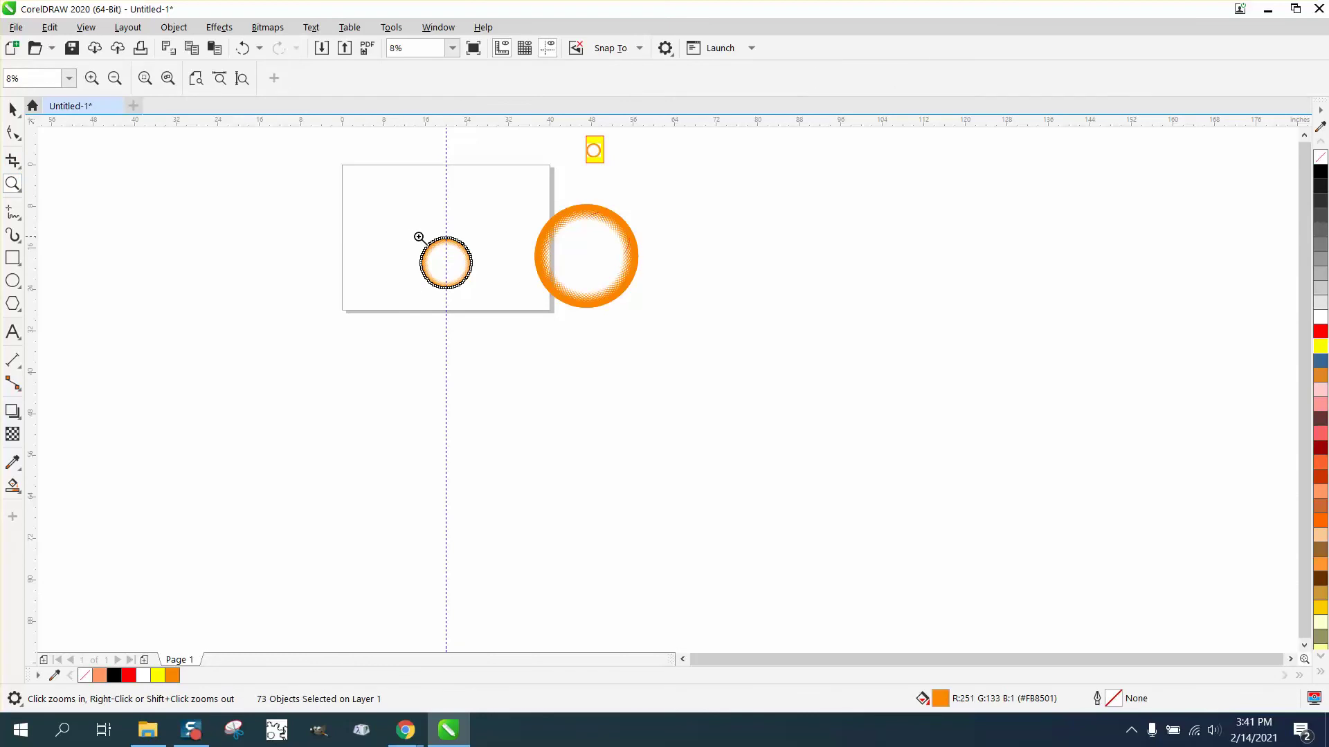
{"action": "left_click_drag", "start_coordinate": [418, 234], "coordinate": [464, 256]}
{"action": "scroll", "coordinate": [459, 255], "scroll_direction": "down", "scroll_amount": 2}
{"action": "scroll", "coordinate": [364, 219], "scroll_direction": "down", "scroll_amount": 1}
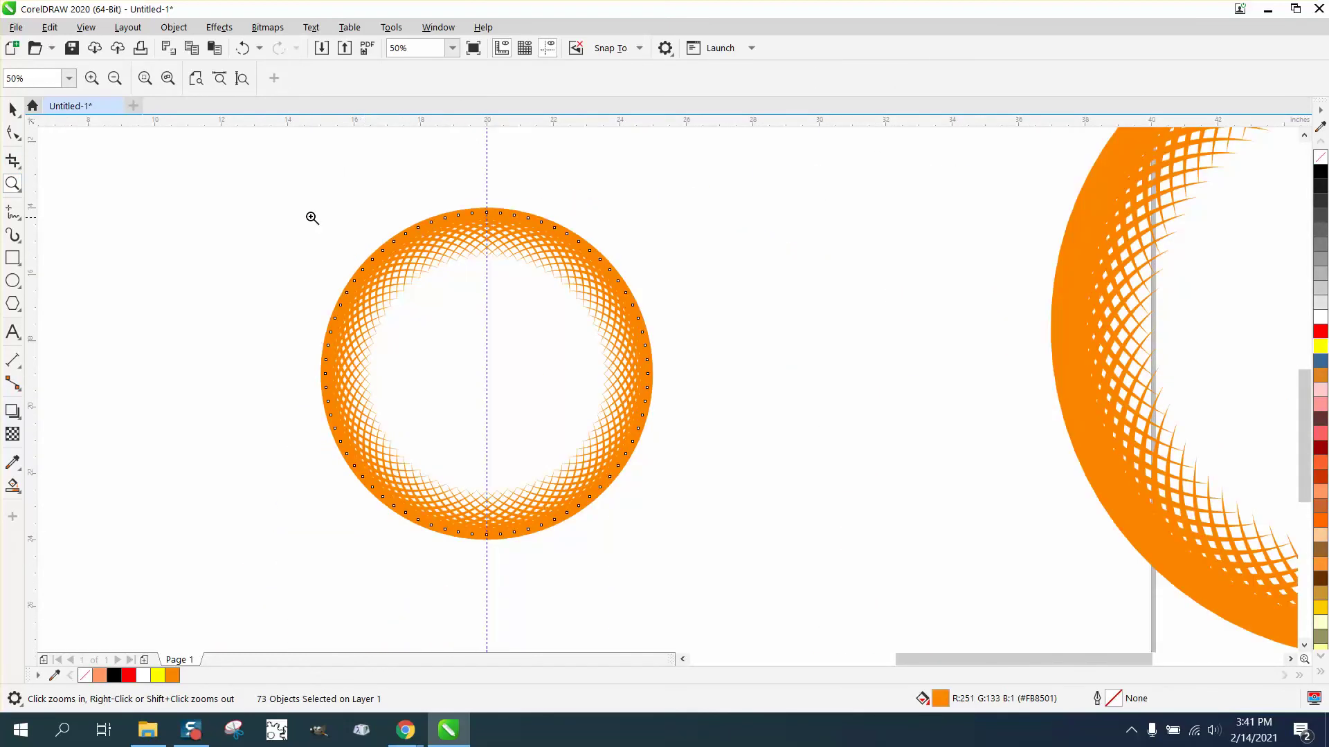
{"action": "left_click", "coordinate": [13, 109]}
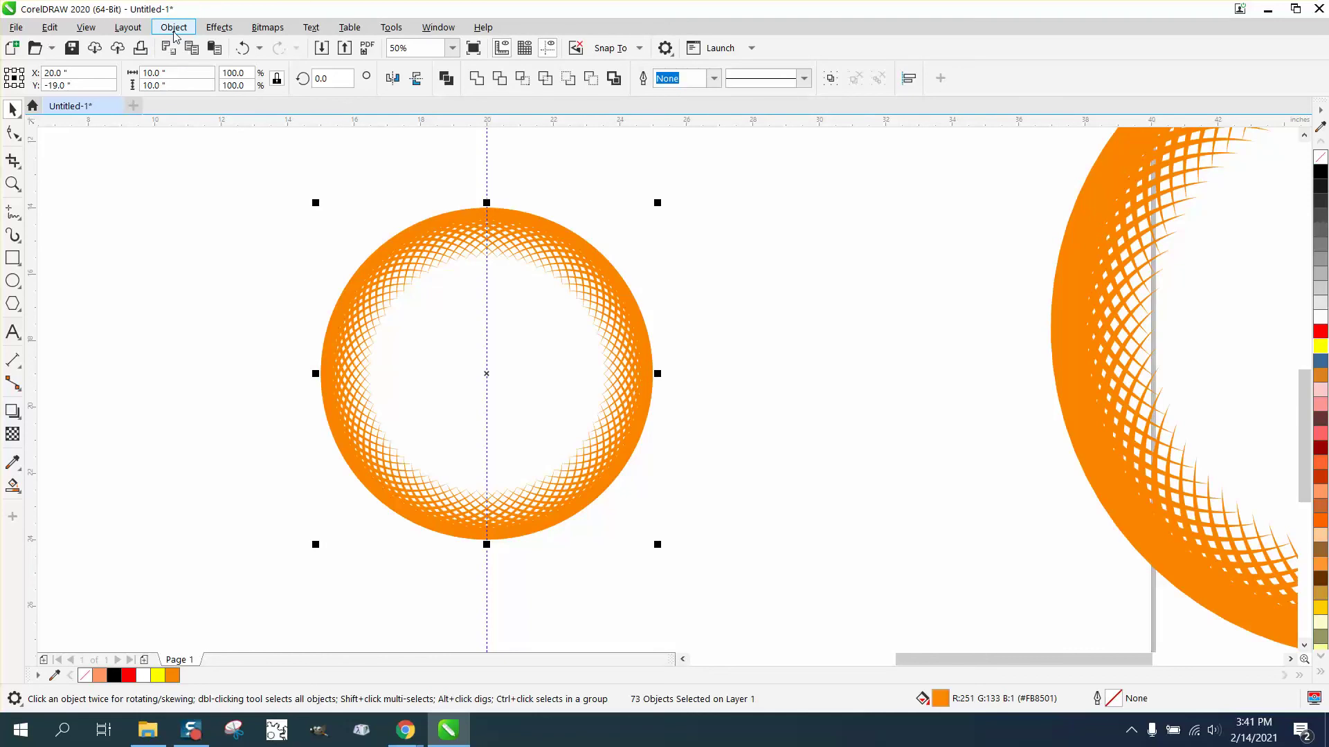
{"action": "left_click", "coordinate": [12, 487]}
{"action": "left_click", "coordinate": [187, 78]}
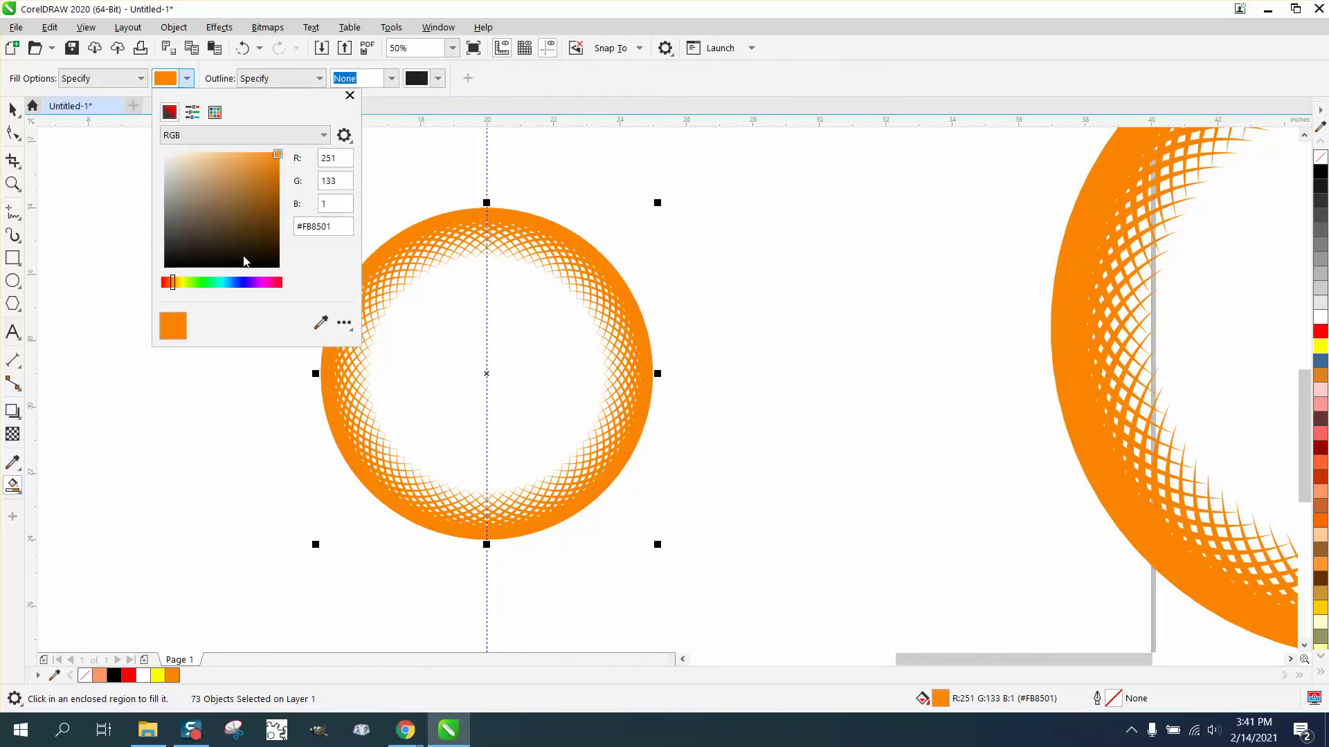
{"action": "left_click", "coordinate": [215, 113]}
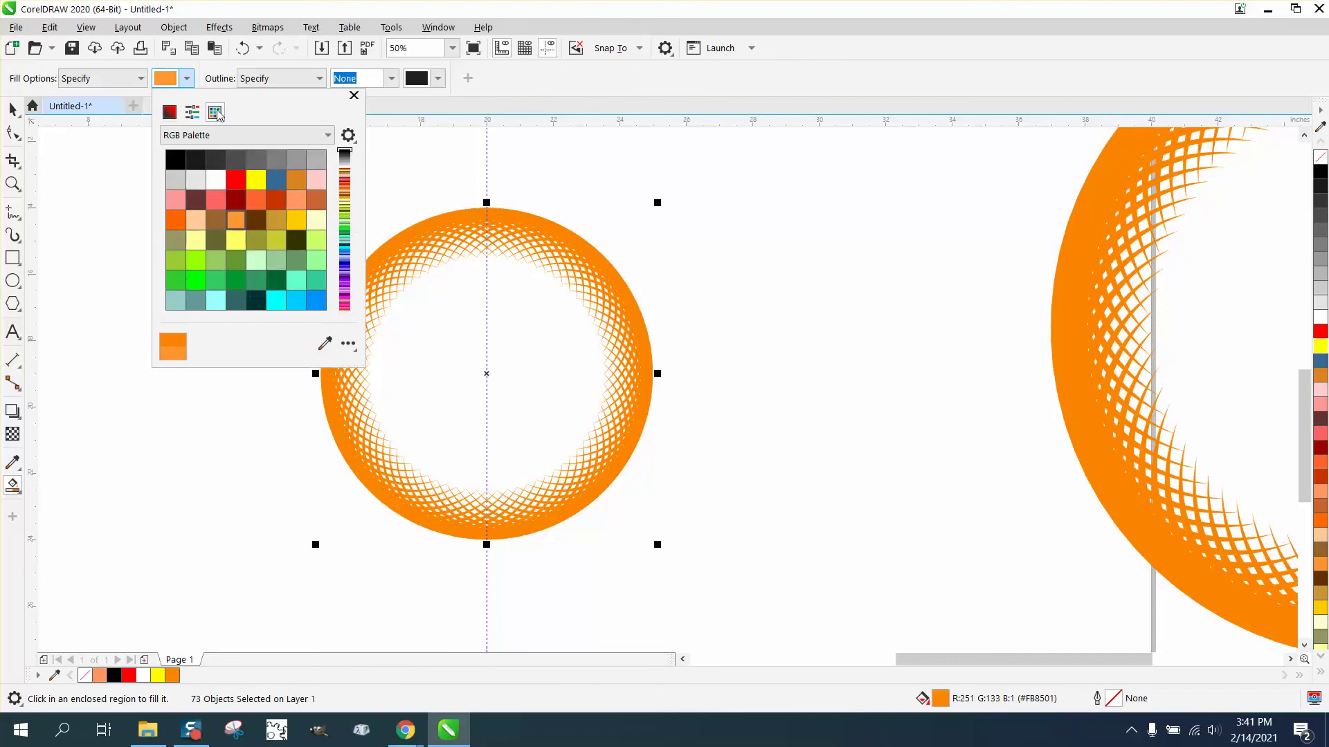
{"action": "left_click", "coordinate": [256, 181]}
{"action": "left_click", "coordinate": [447, 319]}
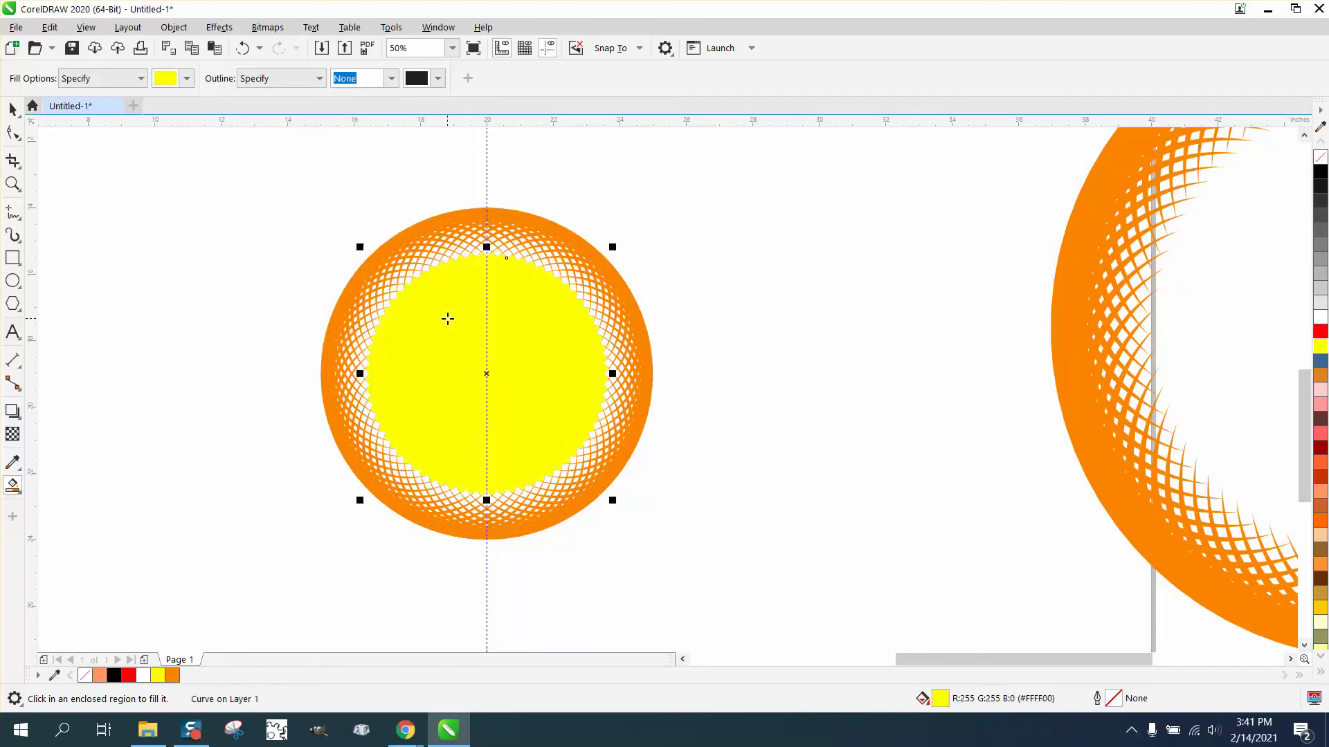
Move the yellow centre shape out of the ring, clear of its upper-left side
{"action": "key", "text": "space"}
{"action": "left_click_drag", "start_coordinate": [483, 371], "coordinate": [200, 276]}
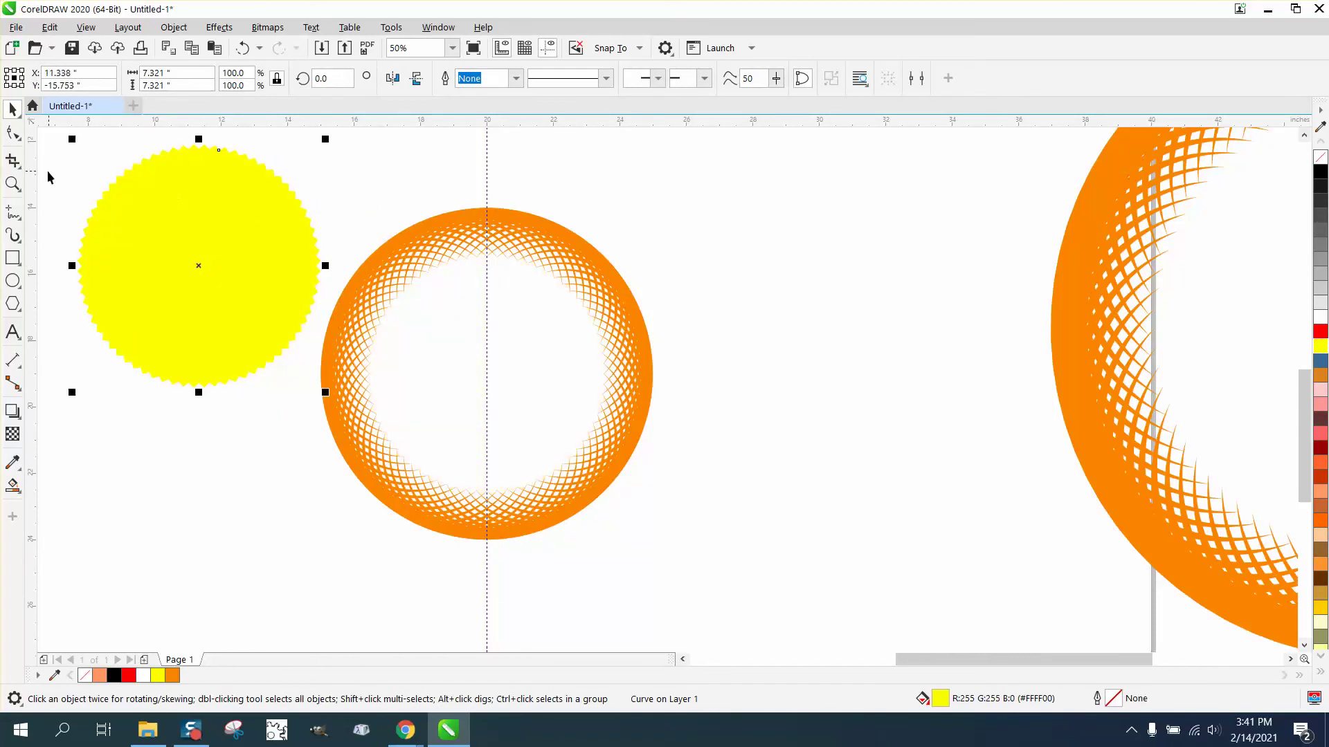
Examine the serrated edge of the yellow shape up close, as well as the inner tips and diamond gaps of the ring's mesh
{"action": "left_click", "coordinate": [13, 183]}
{"action": "left_click_drag", "start_coordinate": [146, 155], "coordinate": [299, 184]}
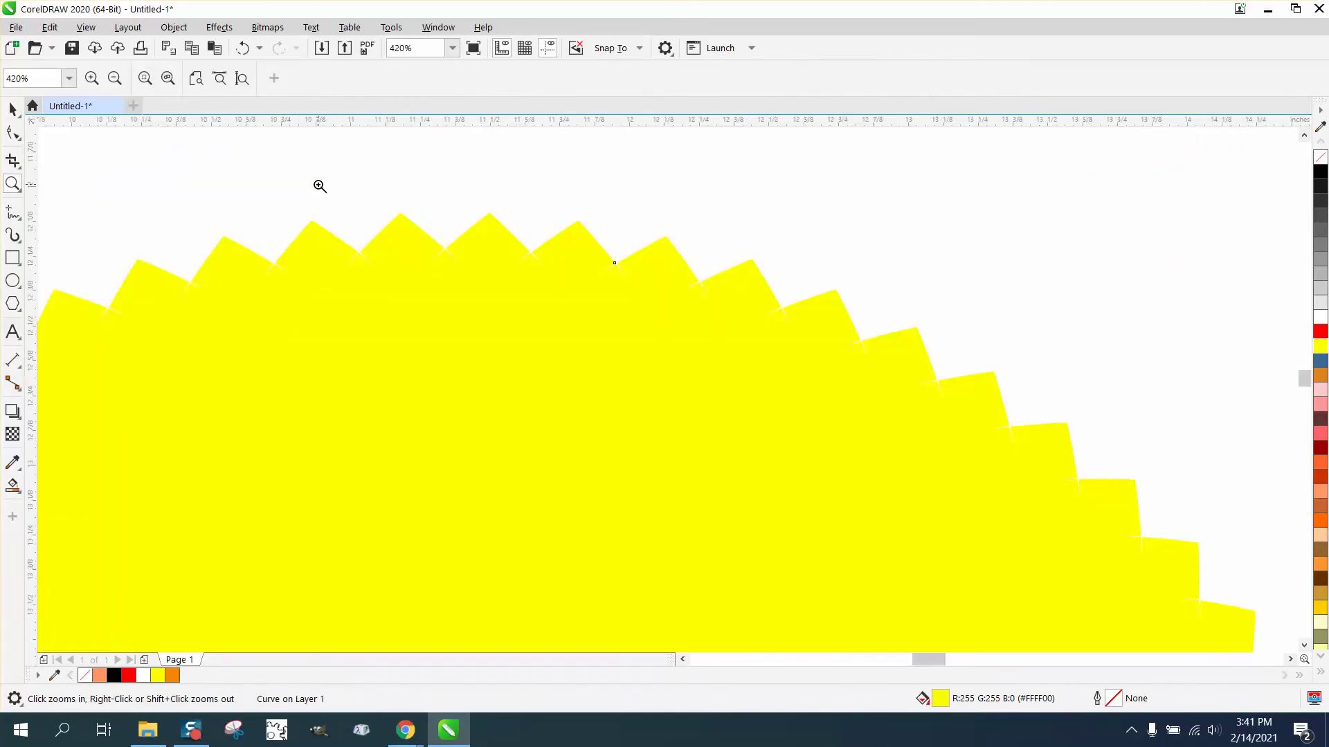
{"action": "right_click", "coordinate": [320, 186]}
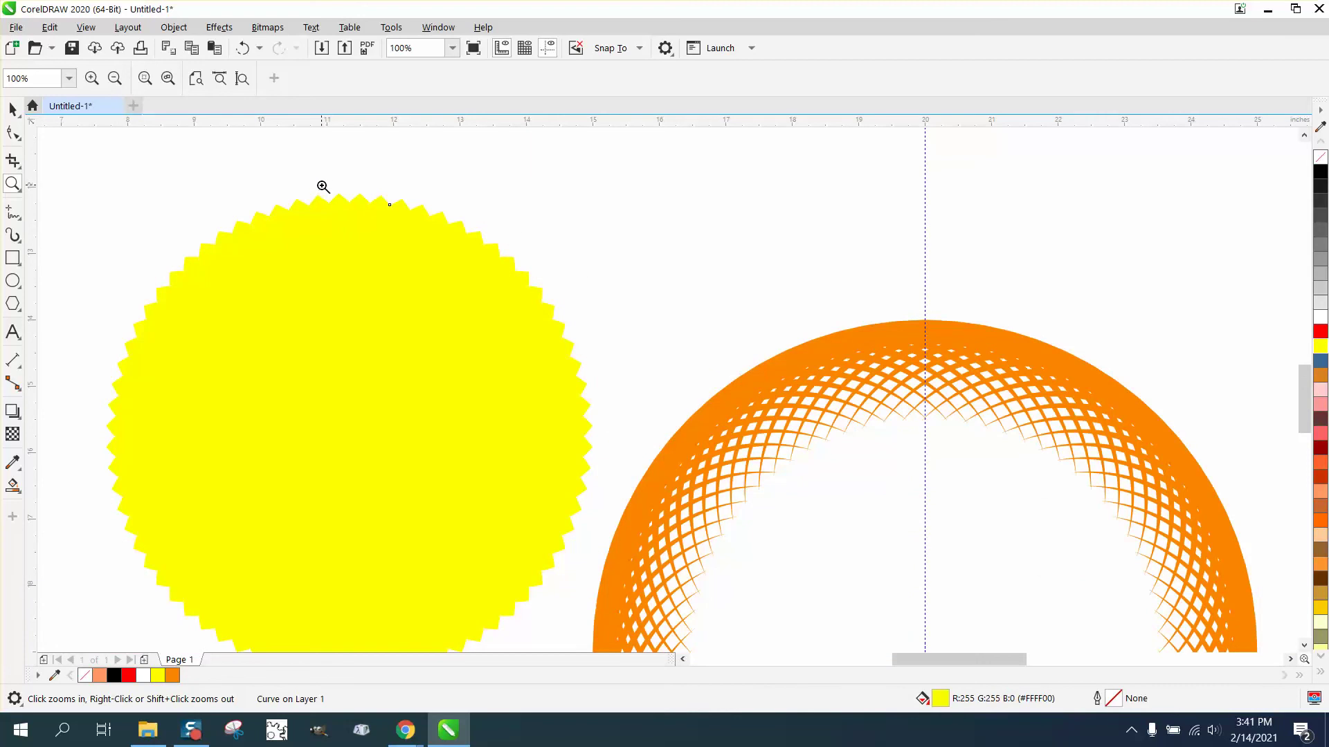
{"action": "right_click", "coordinate": [323, 186]}
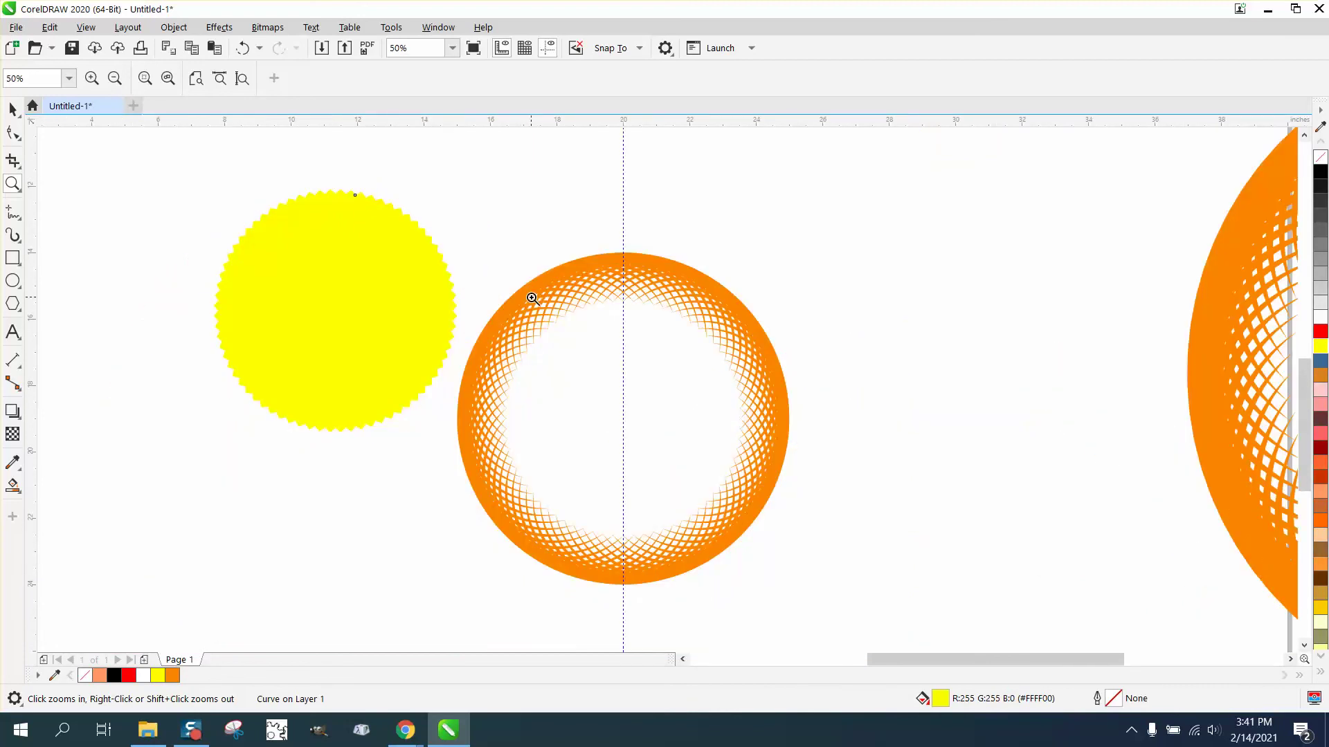
{"action": "left_click_drag", "start_coordinate": [533, 296], "coordinate": [613, 340]}
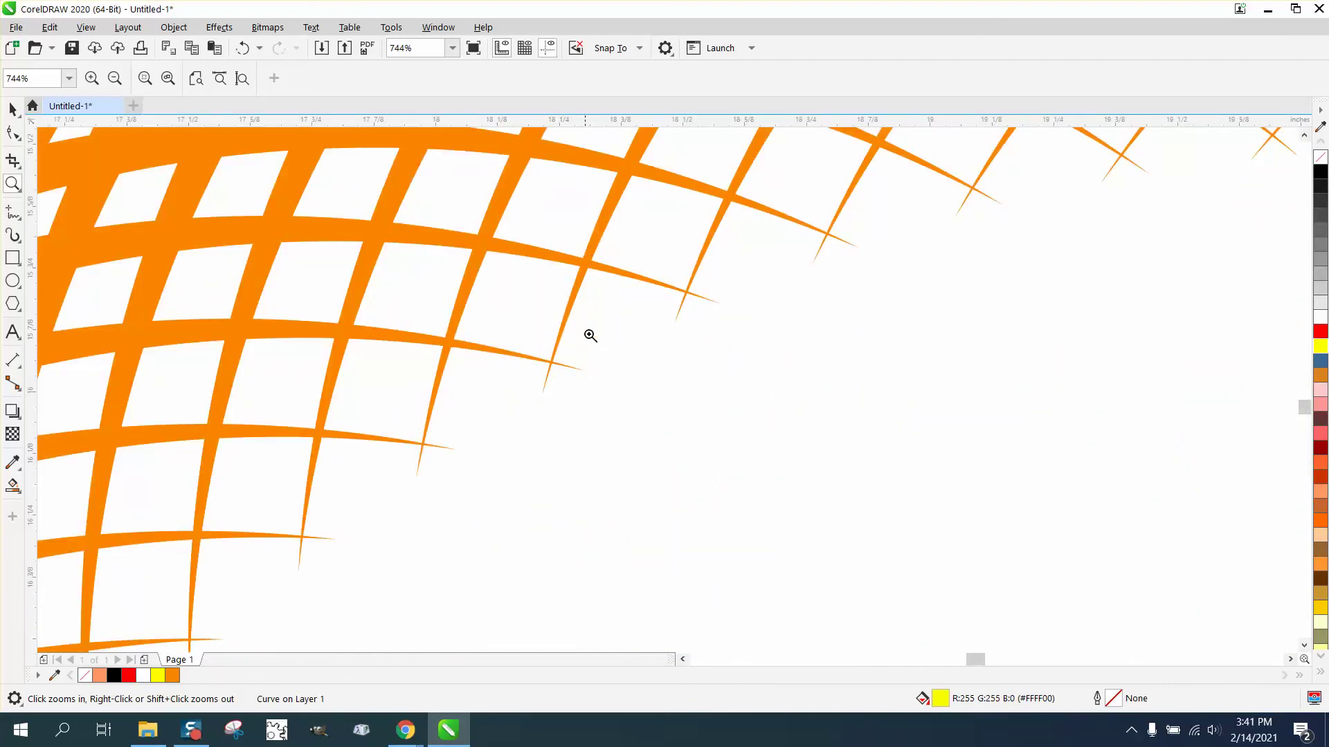
{"action": "scroll", "coordinate": [603, 310], "scroll_direction": "down", "scroll_amount": 2}
{"action": "scroll", "coordinate": [602, 305], "scroll_direction": "down", "scroll_amount": 3}
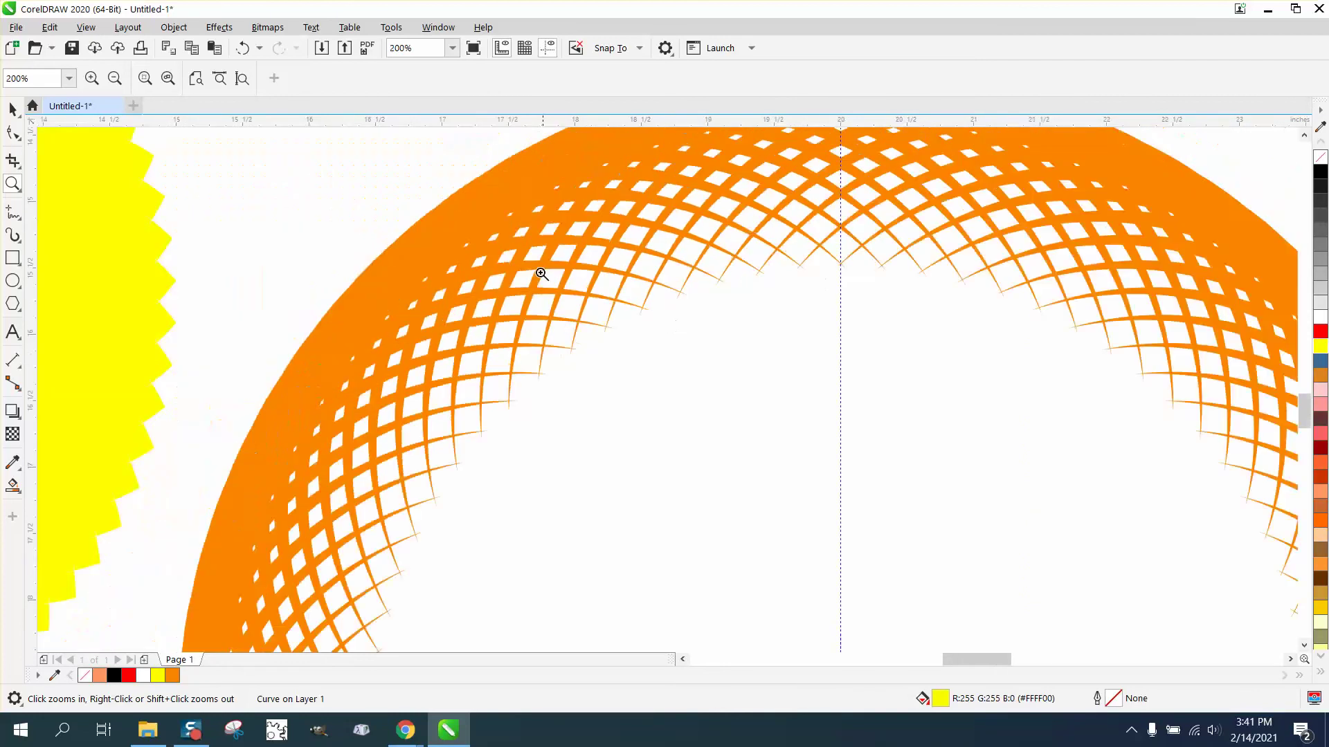
{"action": "left_click_drag", "start_coordinate": [535, 270], "coordinate": [647, 286]}
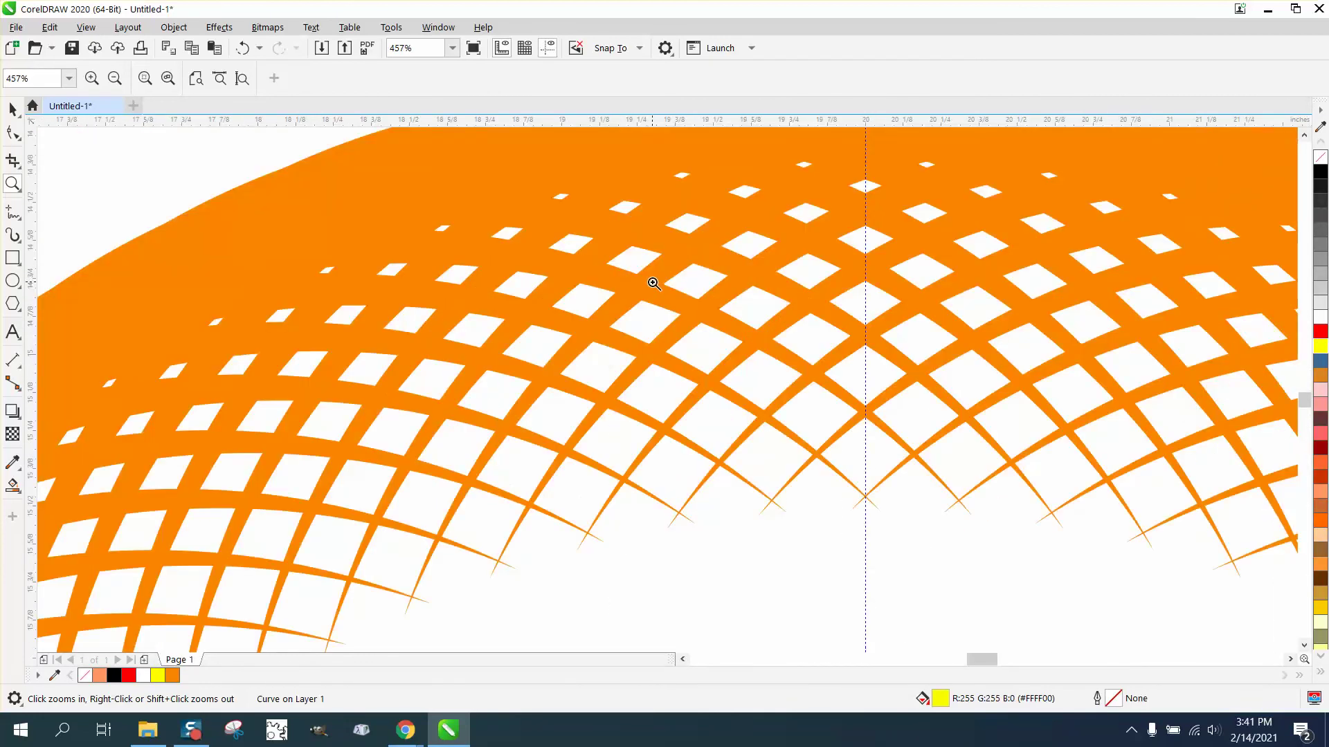